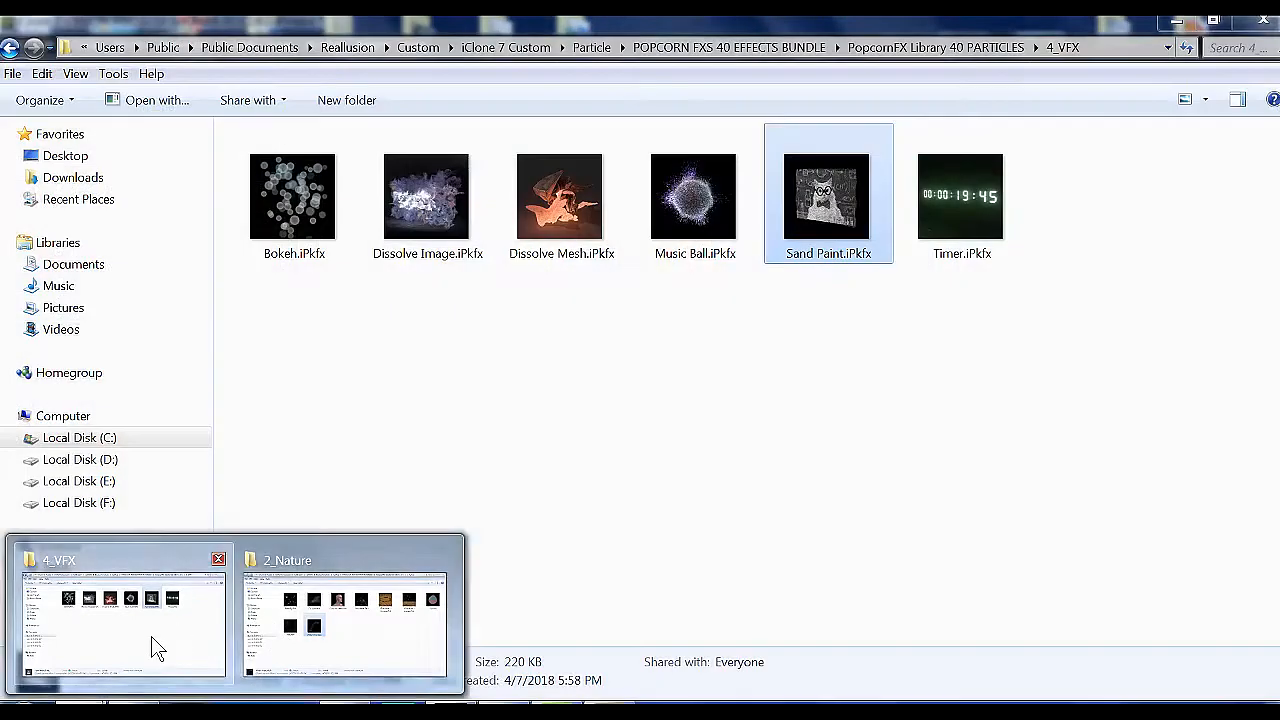
Look through the PopcornFX Library 40 PARTICLES folders and locate Sand Paint.iPkfx in the 4_VFX folder
{"action": "left_click", "coordinate": [151, 636]}
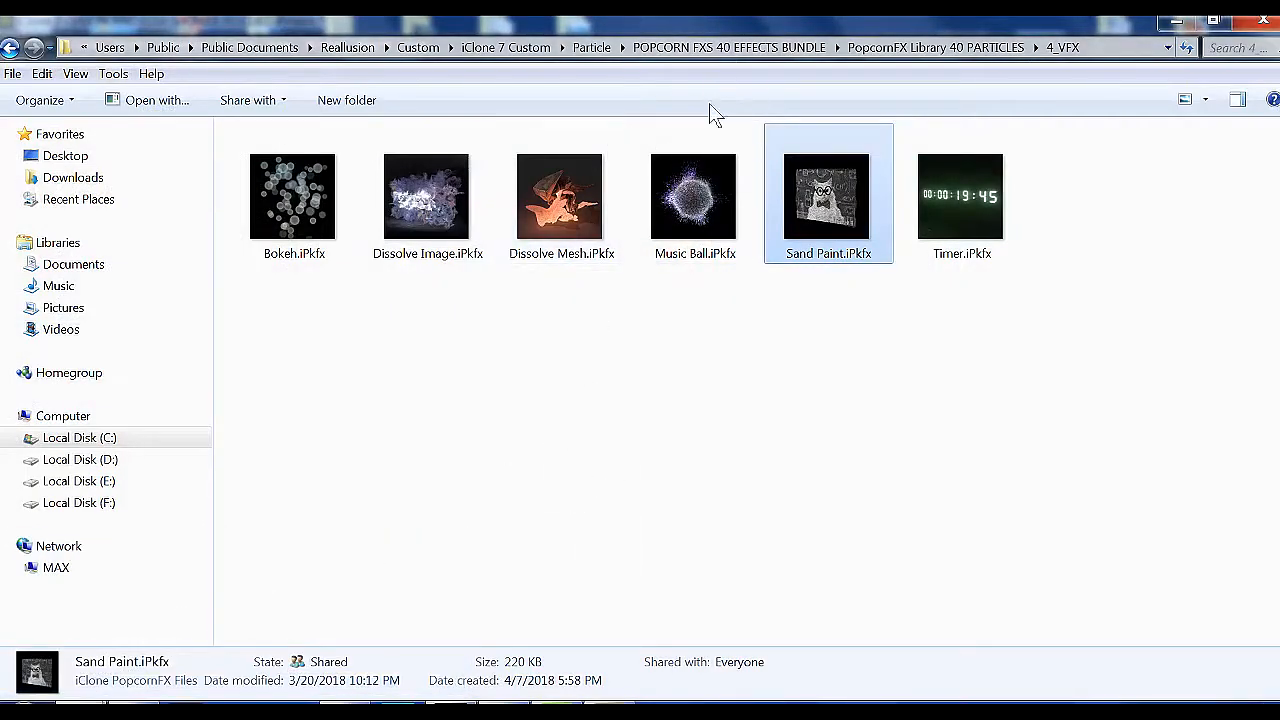
{"action": "left_click", "coordinate": [971, 49]}
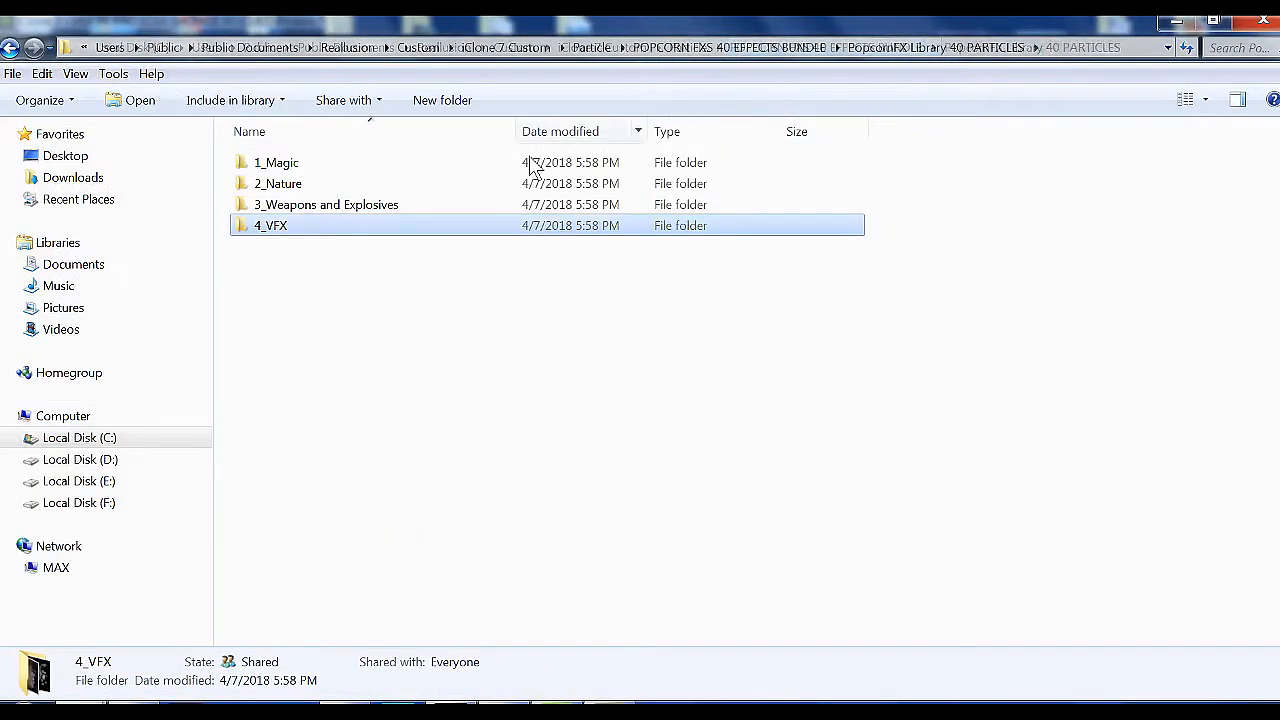
{"action": "left_click", "coordinate": [306, 168]}
{"action": "left_click", "coordinate": [306, 186]}
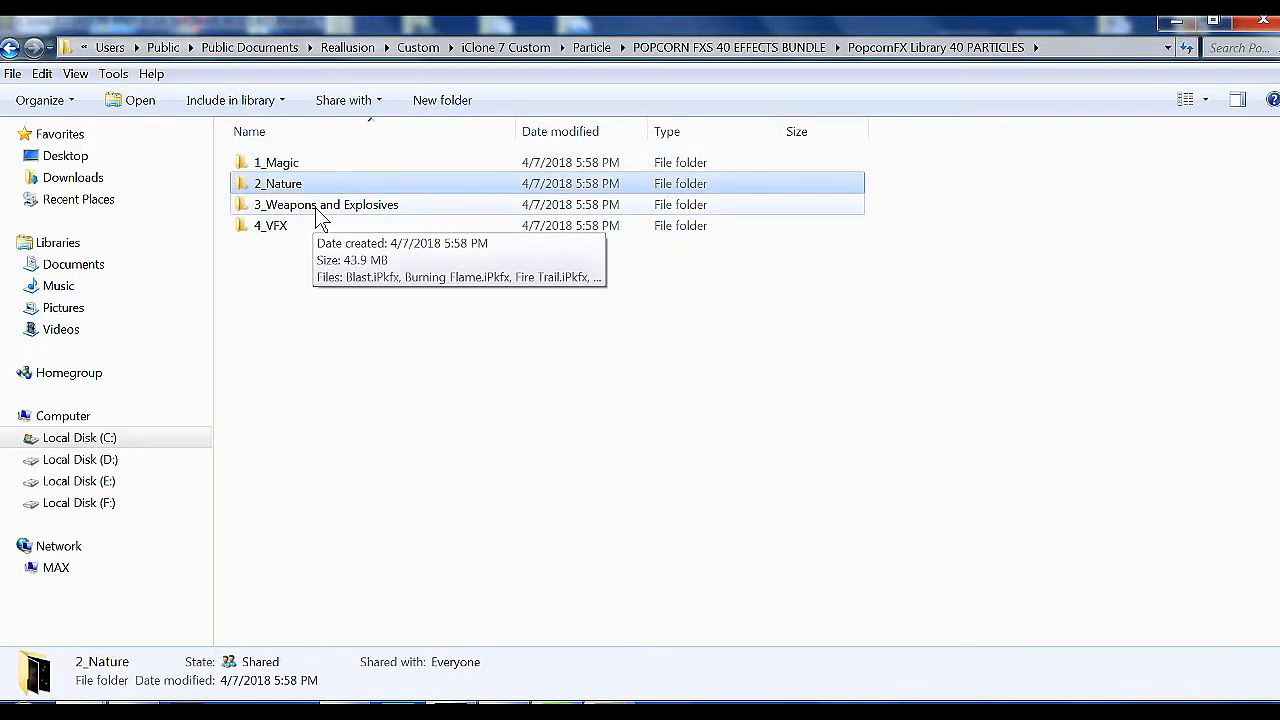
{"action": "left_click", "coordinate": [327, 218]}
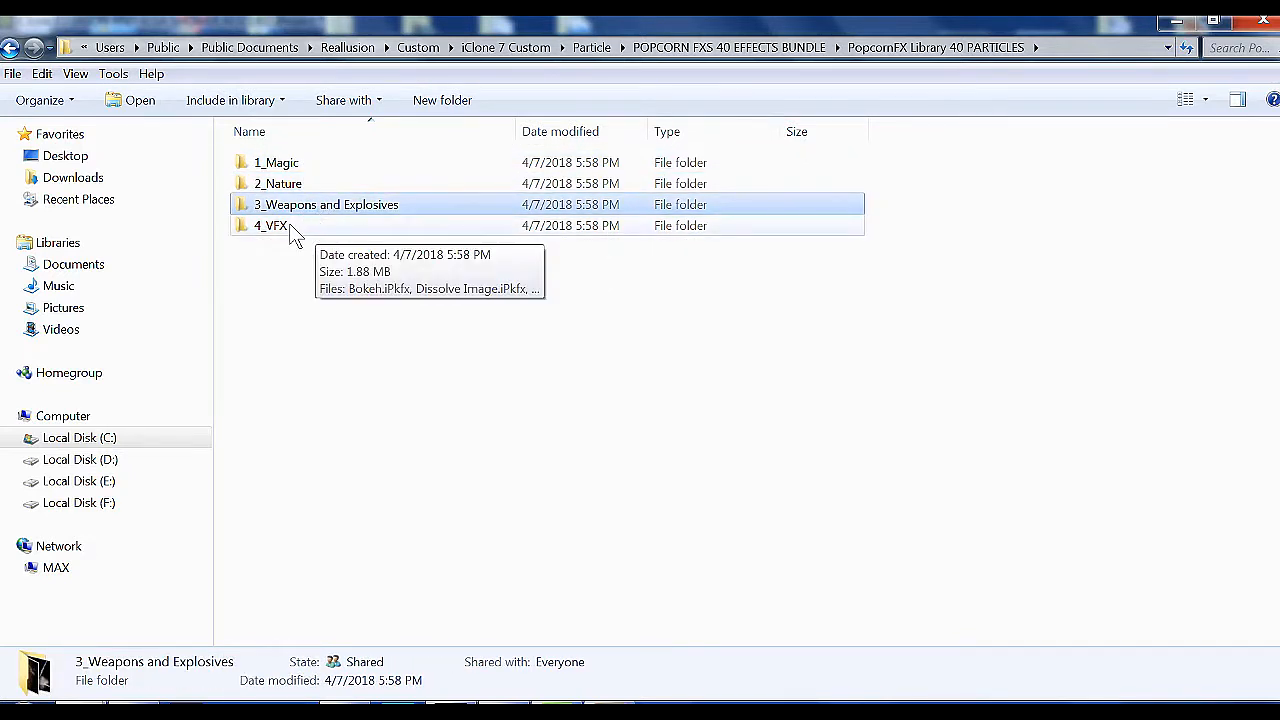
{"action": "left_click", "coordinate": [289, 228]}
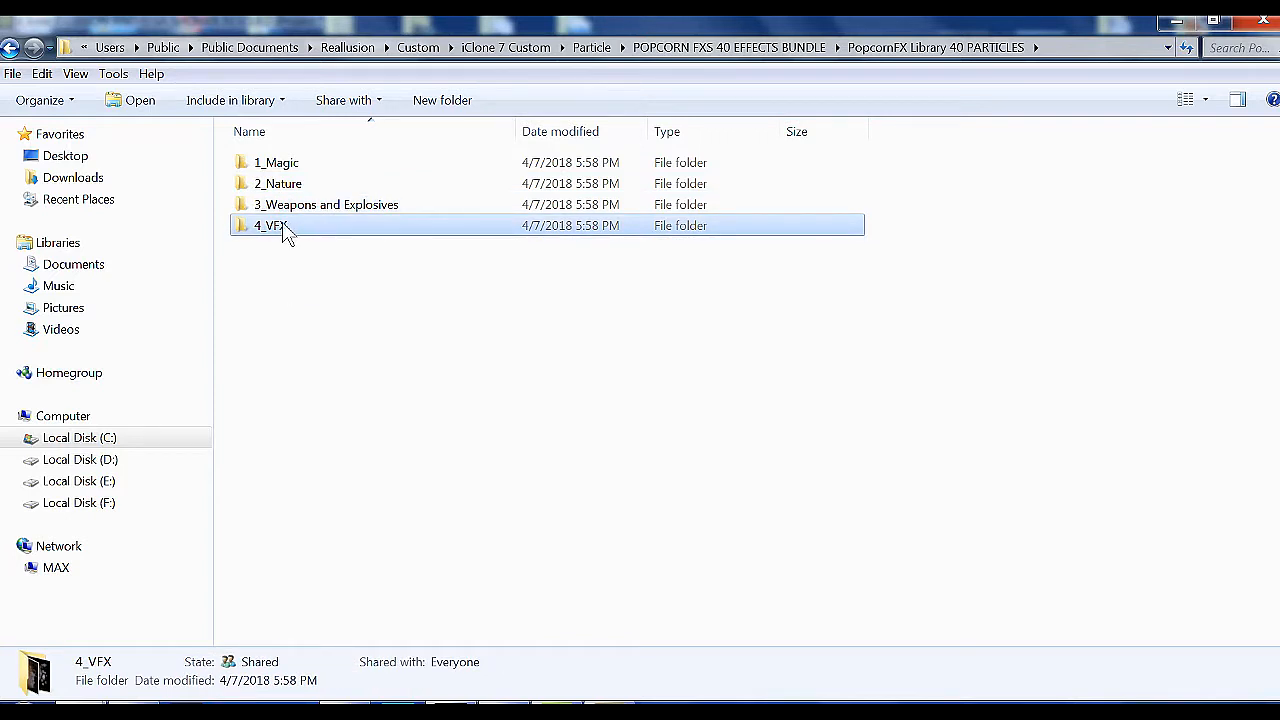
{"action": "double_click", "coordinate": [285, 228]}
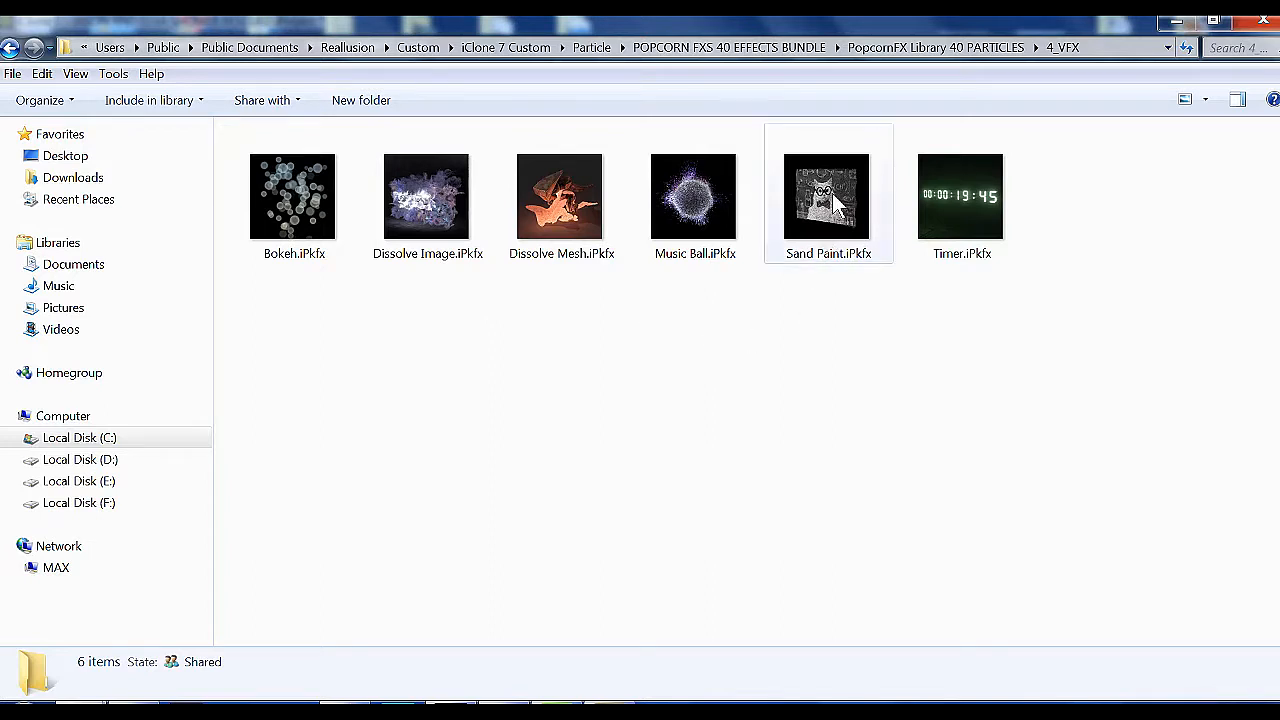
{"action": "left_click", "coordinate": [842, 256]}
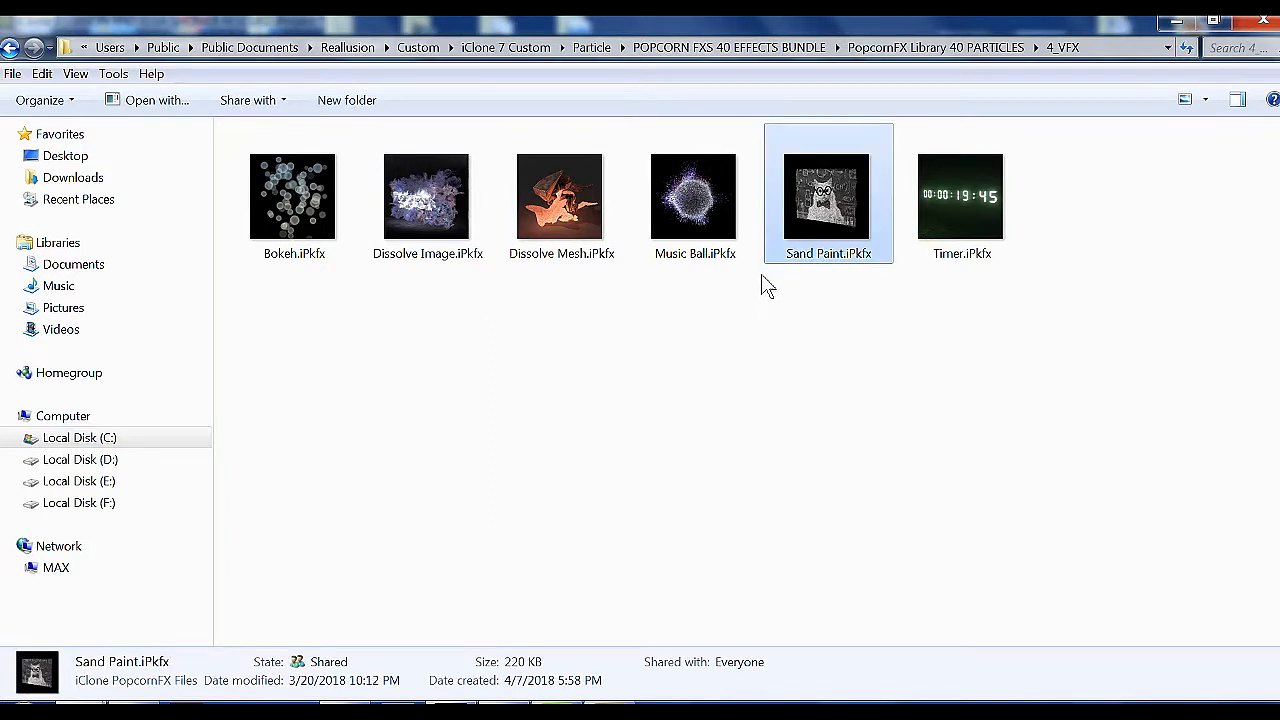
Locate the Flick Water.iPkfx and Water Hose.iPkfx effects in the 2_Nature folder
{"action": "mouse_move", "coordinate": [233, 712]}
{"action": "left_click", "coordinate": [329, 634]}
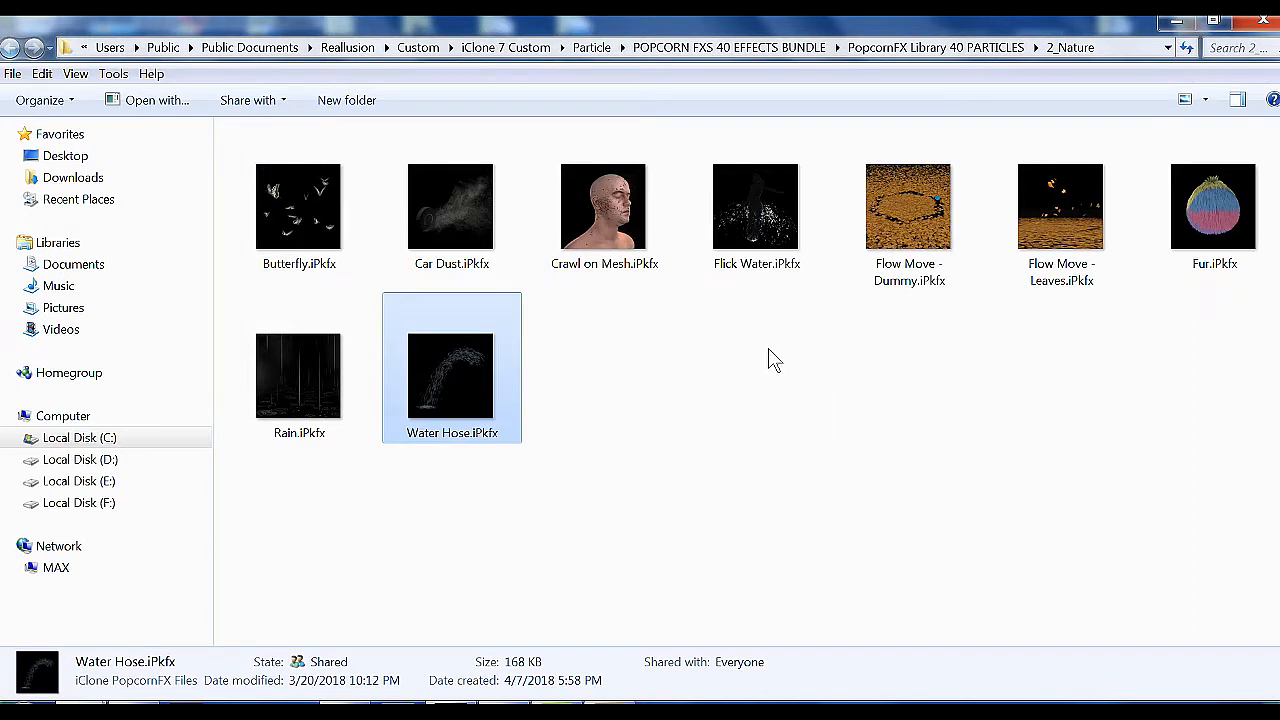
{"action": "left_click", "coordinate": [758, 224]}
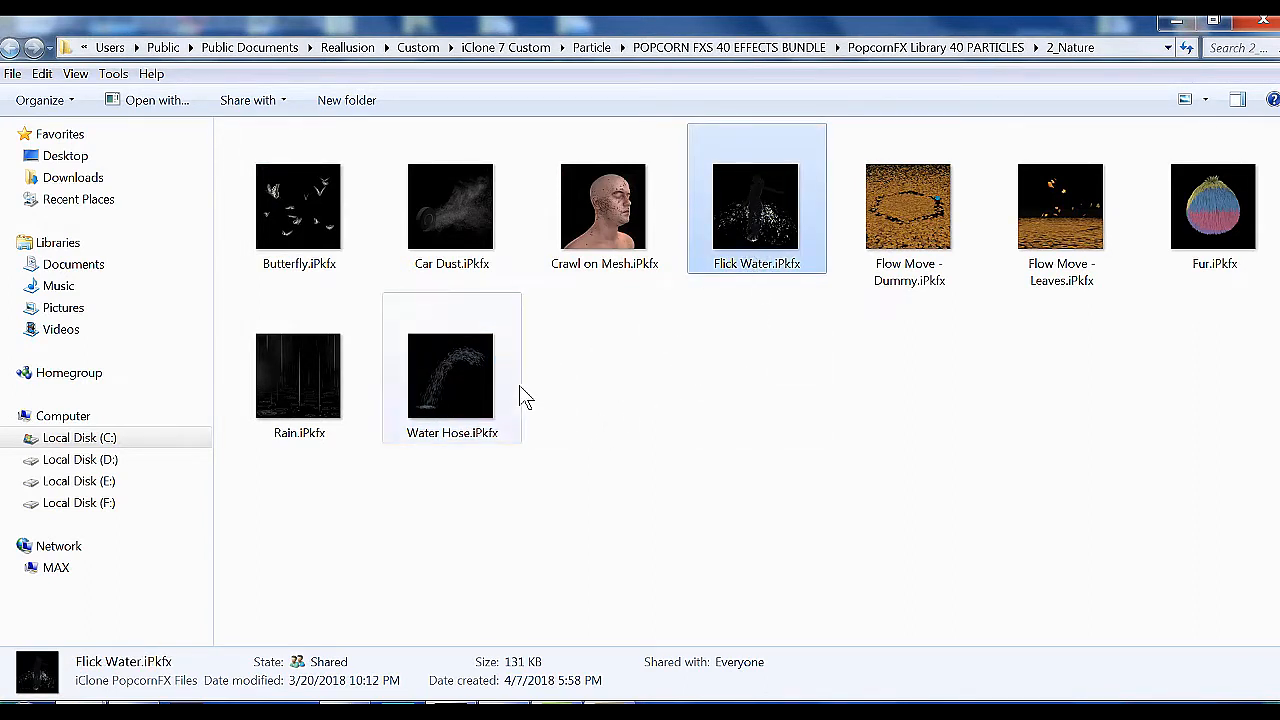
{"action": "left_click", "coordinate": [481, 399]}
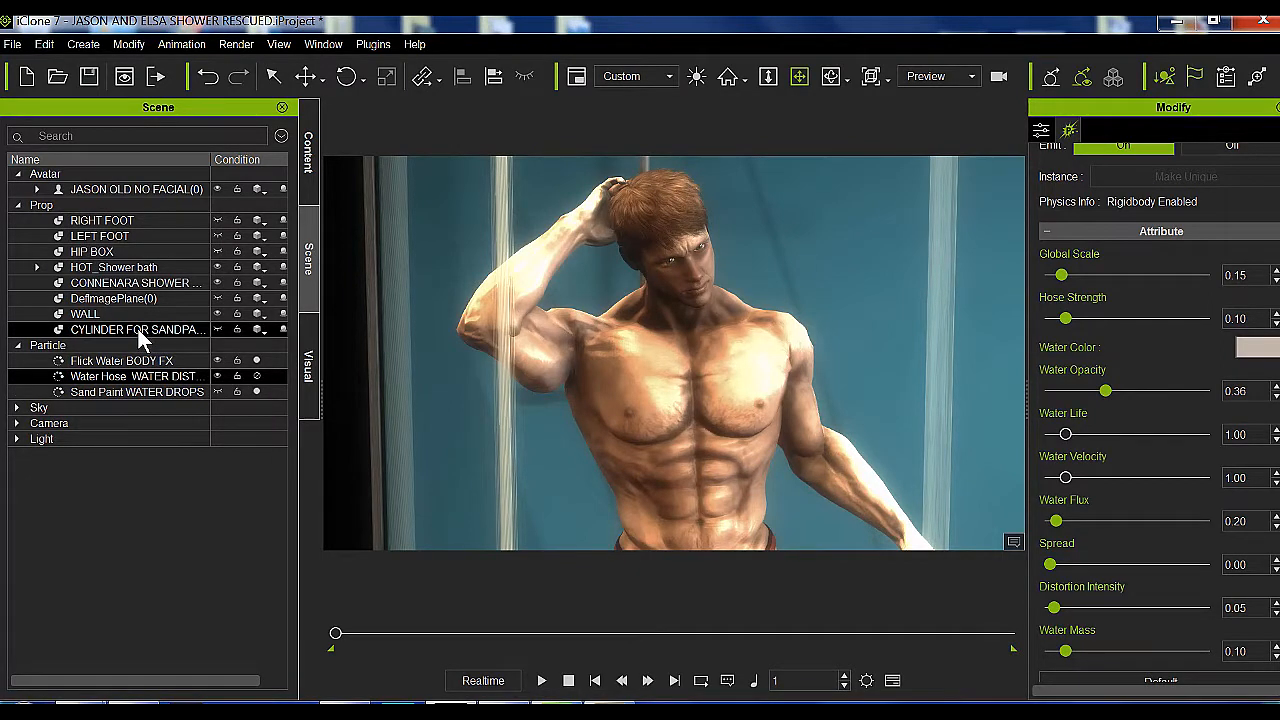
Unhide the CYLINDER FOR SANDPAINT prop and inspect its placement around the shower and the avatar
{"action": "left_click", "coordinate": [170, 330]}
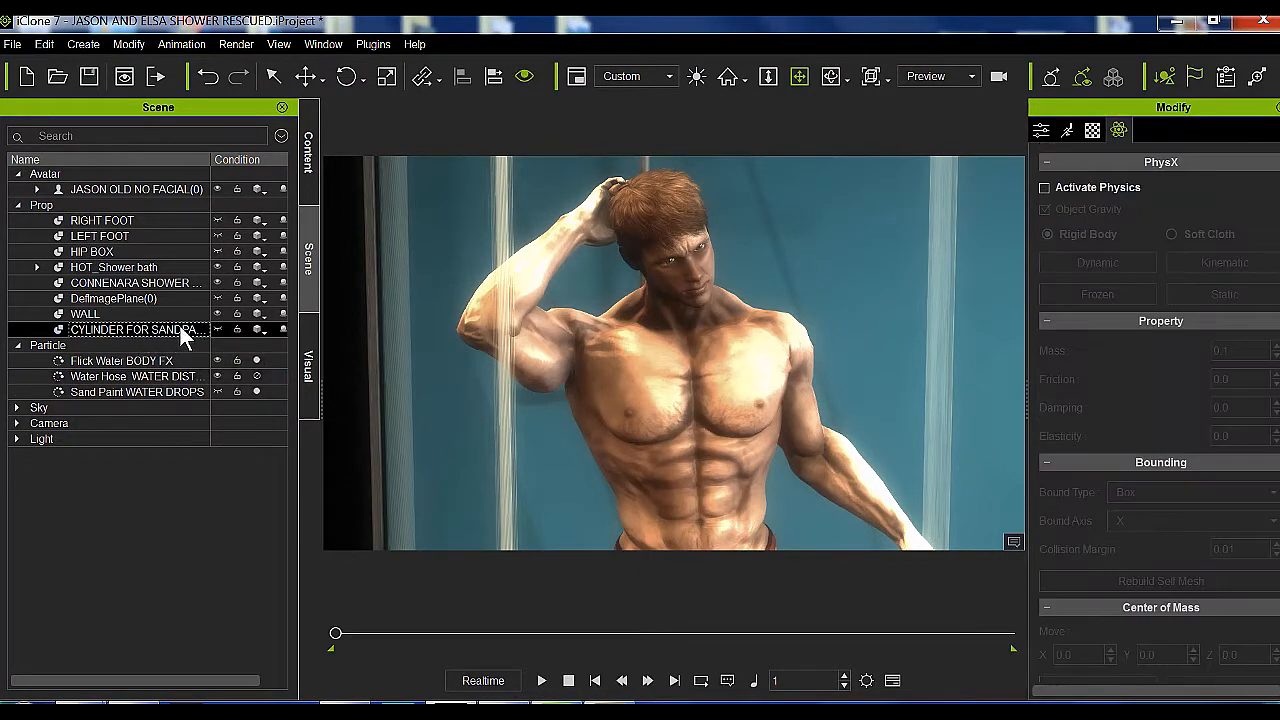
{"action": "left_click", "coordinate": [218, 328]}
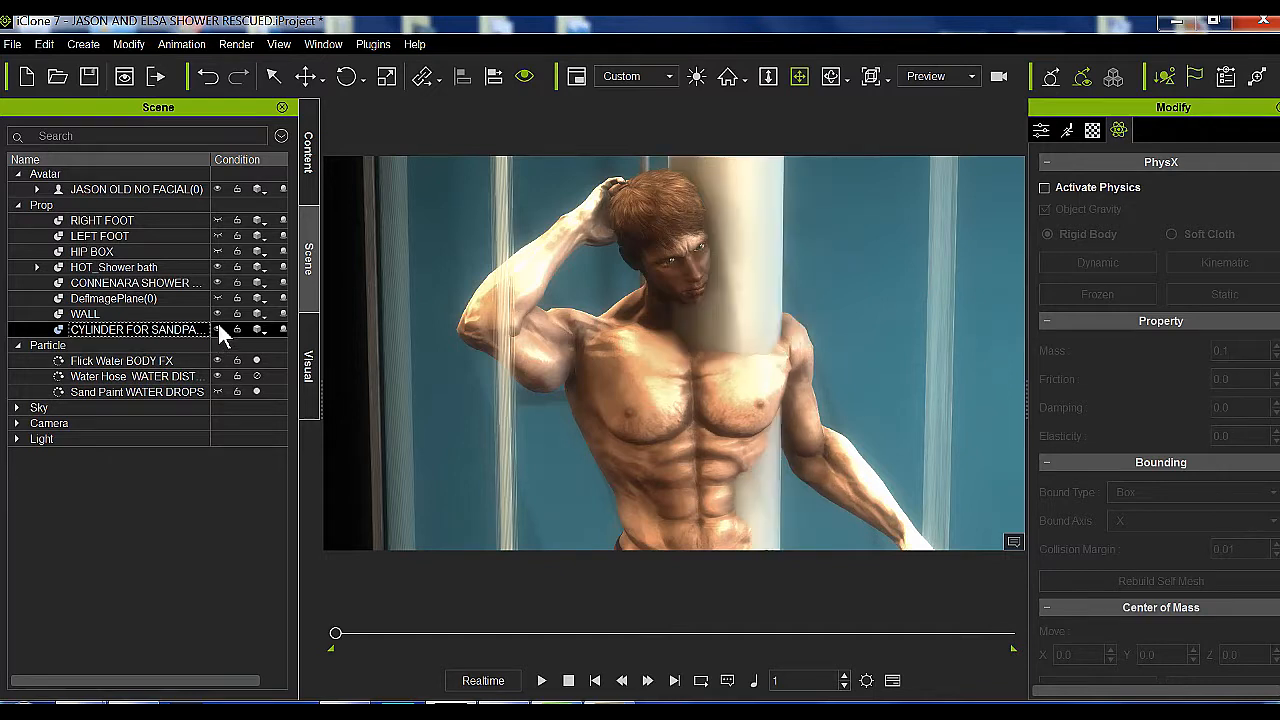
{"action": "scroll", "coordinate": [643, 369], "scroll_direction": "down", "scroll_amount": 5}
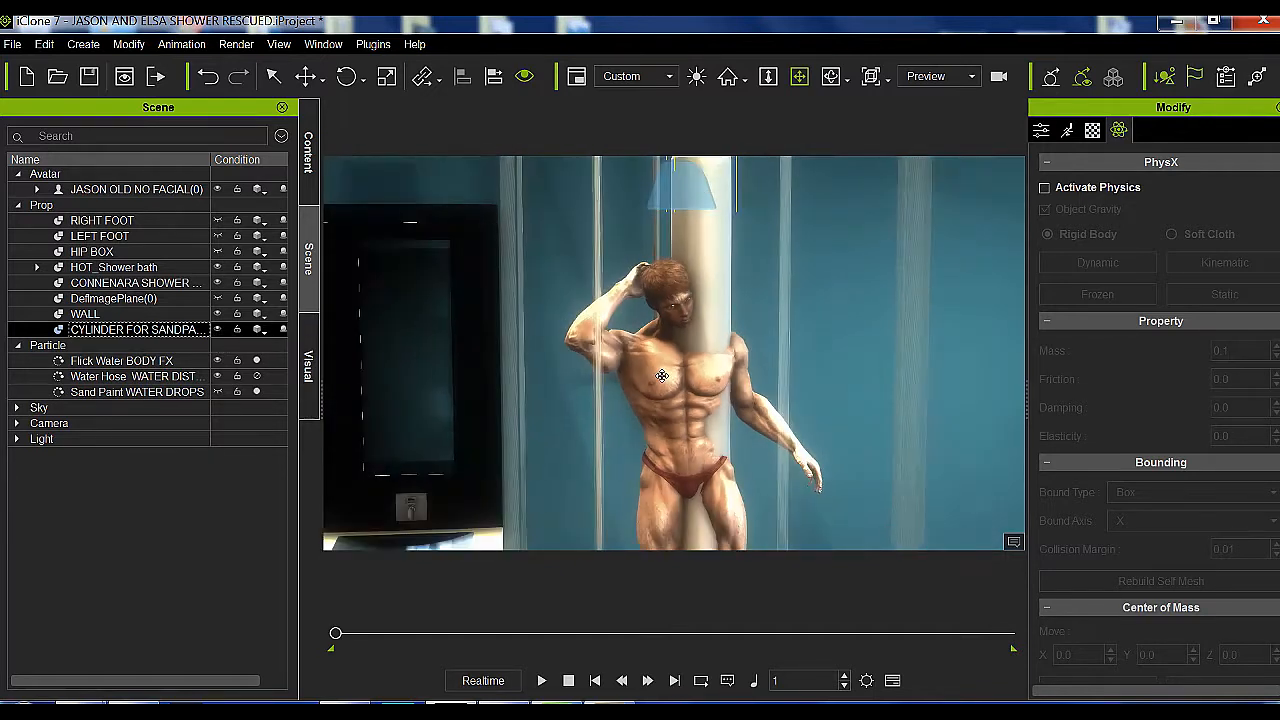
{"action": "middle_click_drag", "start_coordinate": [664, 404], "coordinate": [640, 335]}
{"action": "left_click_drag", "start_coordinate": [650, 506], "coordinate": [610, 540]}
{"action": "scroll", "coordinate": [634, 377], "scroll_direction": "down", "scroll_amount": 2}
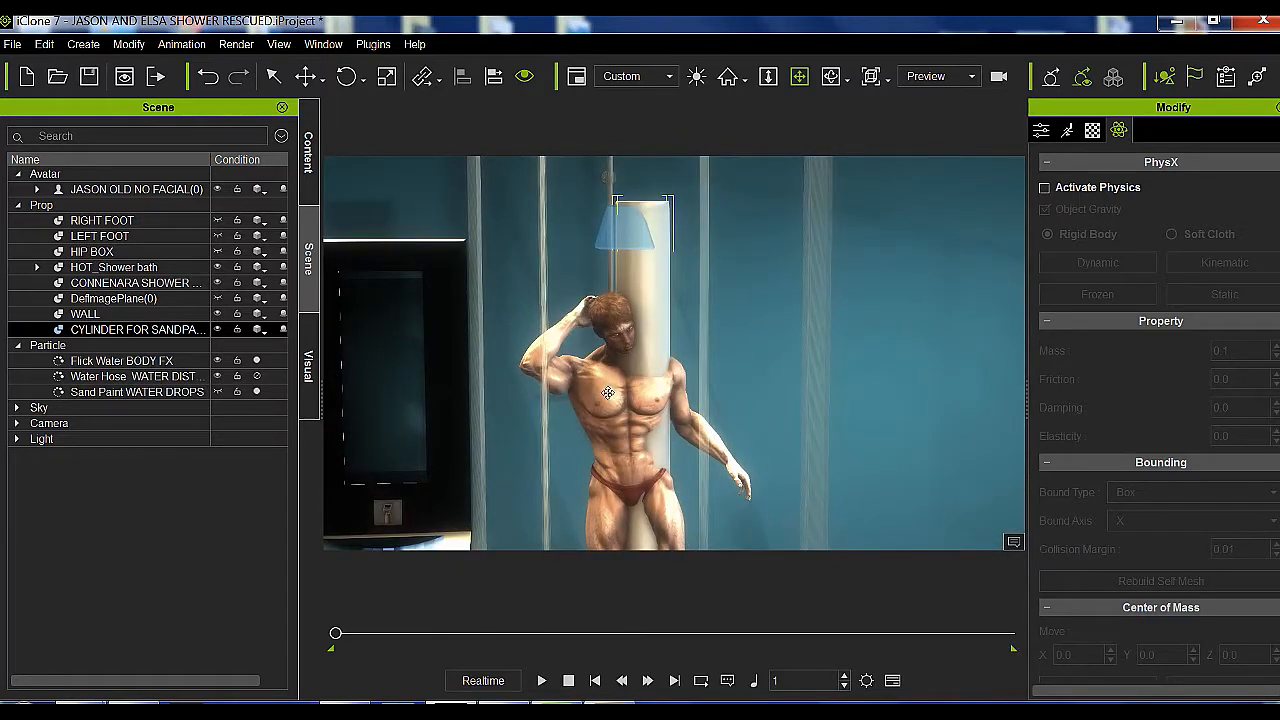
{"action": "scroll", "coordinate": [607, 390], "scroll_direction": "up", "scroll_amount": 6}
{"action": "scroll", "coordinate": [578, 340], "scroll_direction": "down", "scroll_amount": 2}
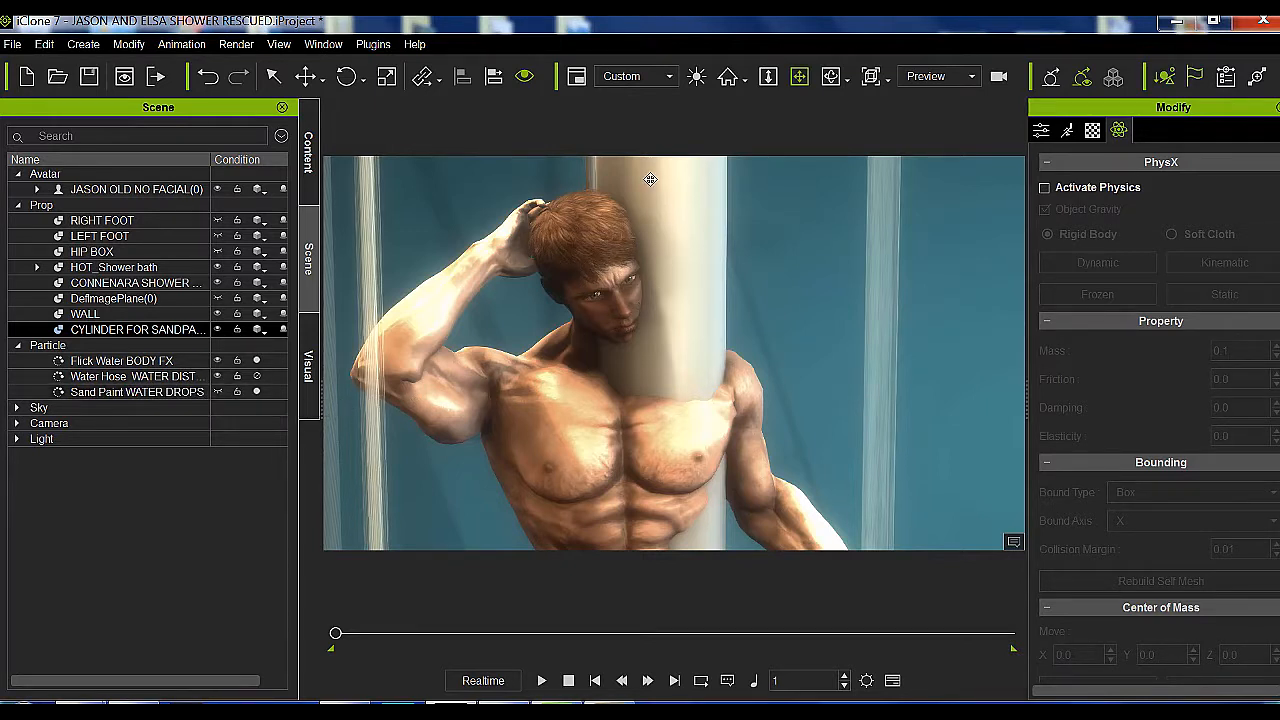
{"action": "left_click_drag", "start_coordinate": [651, 178], "coordinate": [648, 189]}
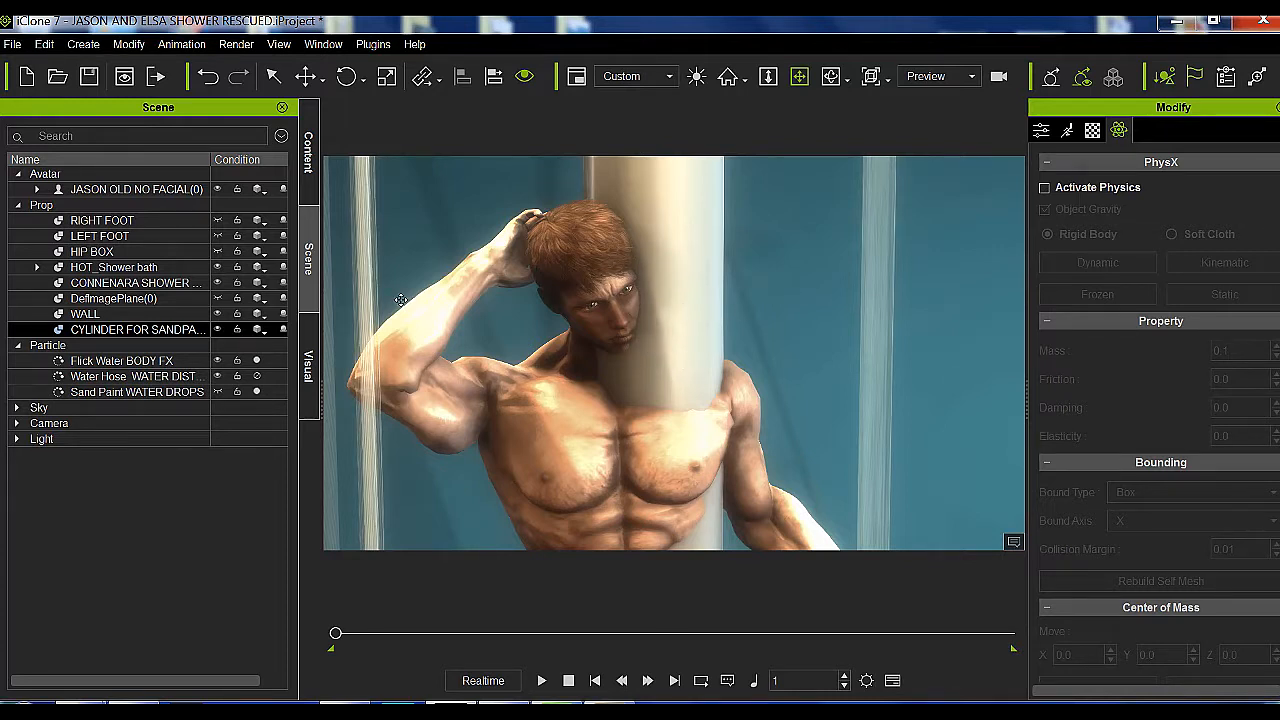
Pick CYLINDER FOR SANDPAINT as the sampler mesh for the SamplerShape emitter of the Sand Paint WATER DROPS particle
{"action": "left_click", "coordinate": [173, 390]}
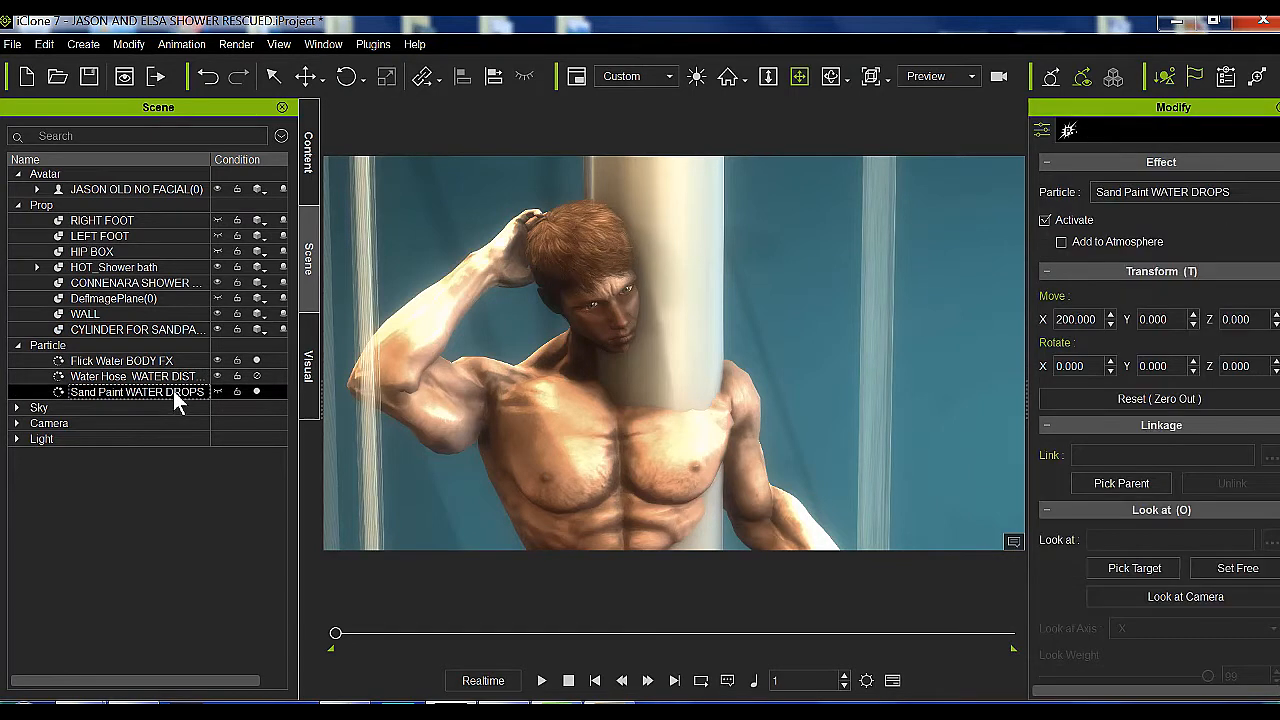
{"action": "left_click", "coordinate": [1069, 130]}
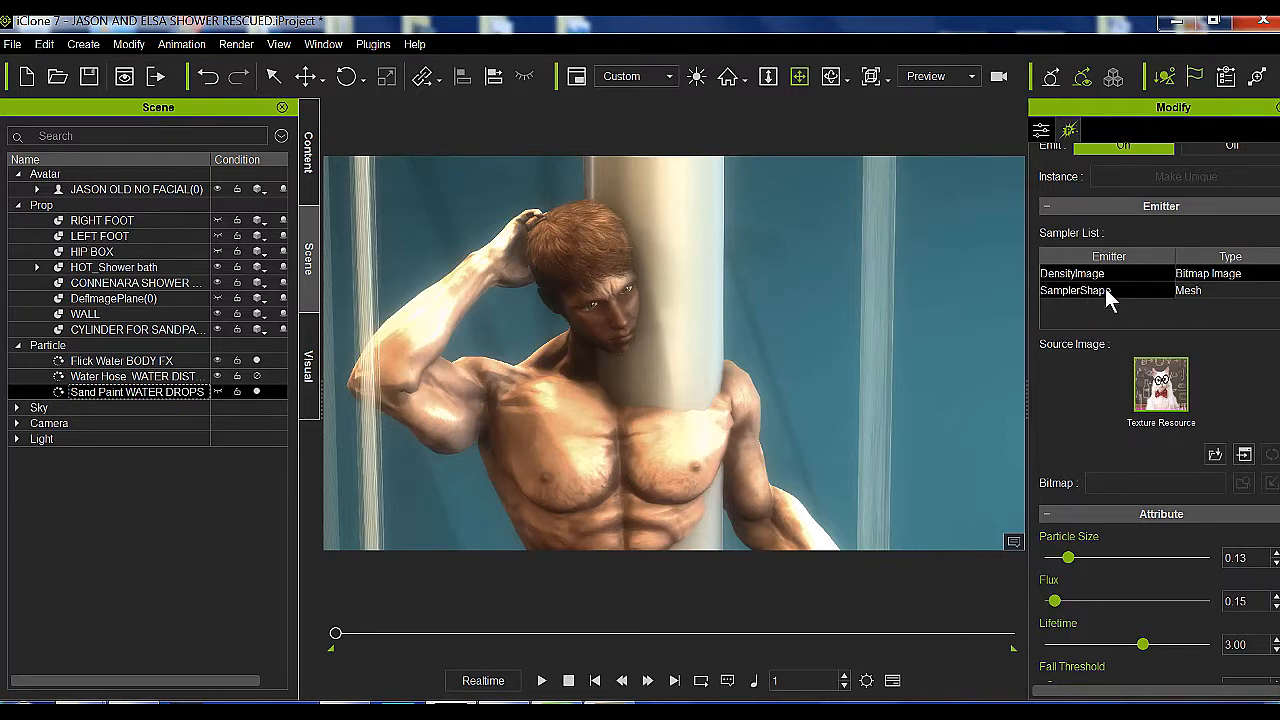
{"action": "left_click", "coordinate": [1150, 291]}
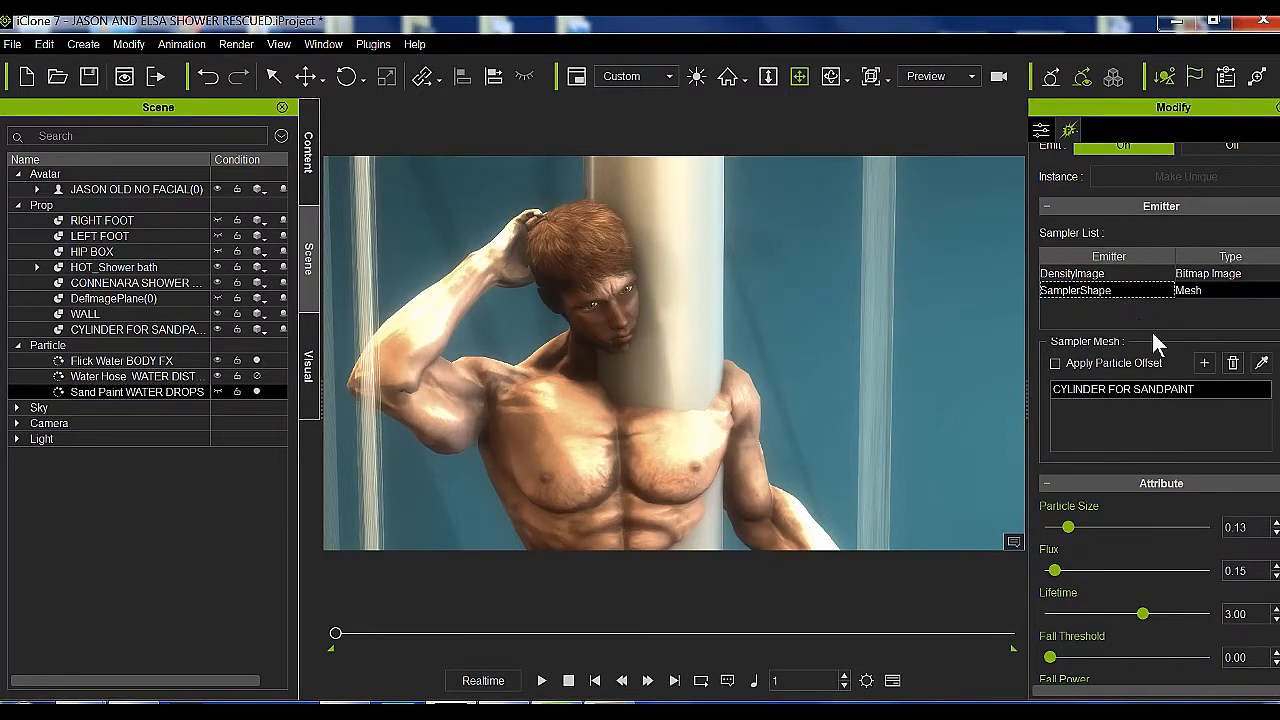
{"action": "left_click", "coordinate": [1262, 366]}
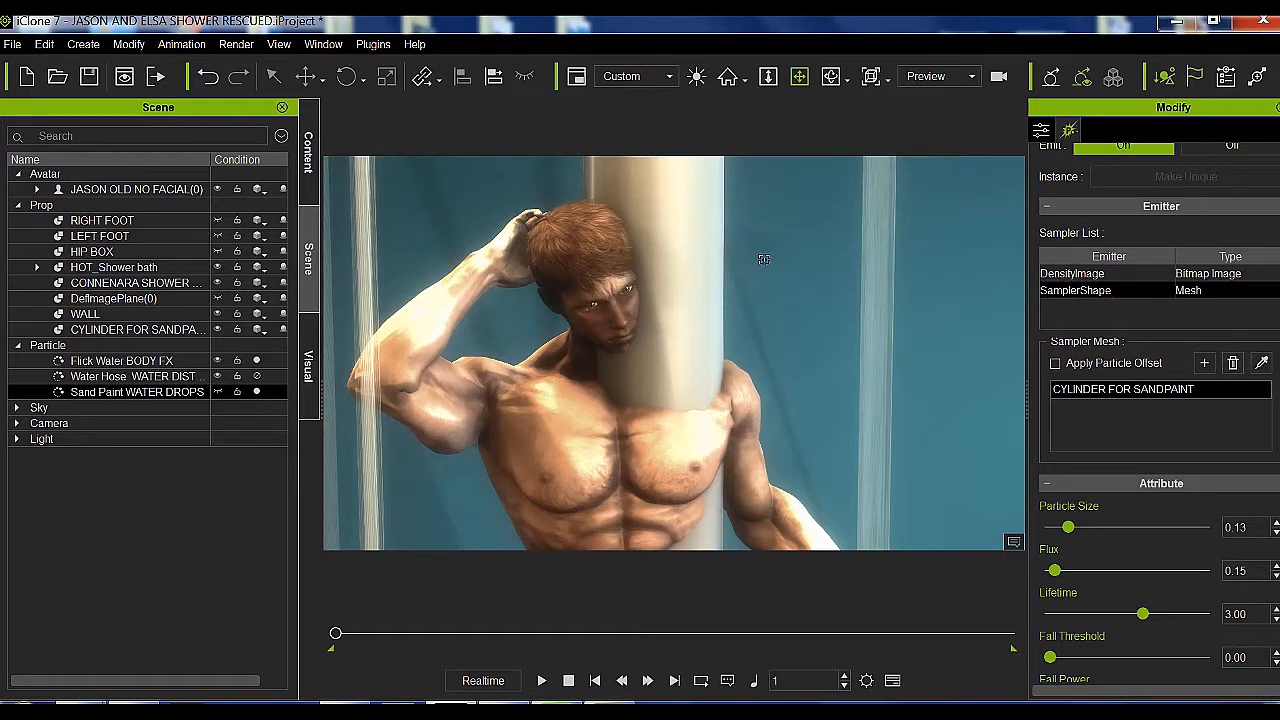
{"action": "left_click", "coordinate": [687, 196]}
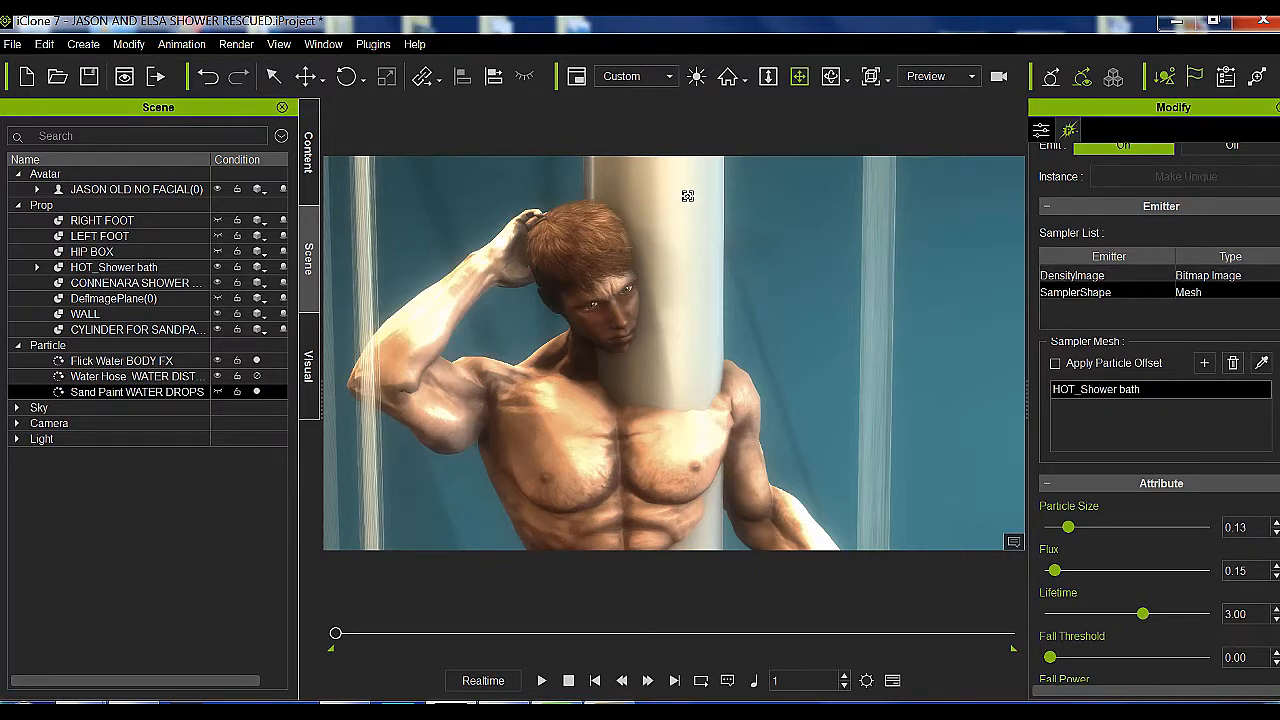
{"action": "left_click", "coordinate": [655, 367]}
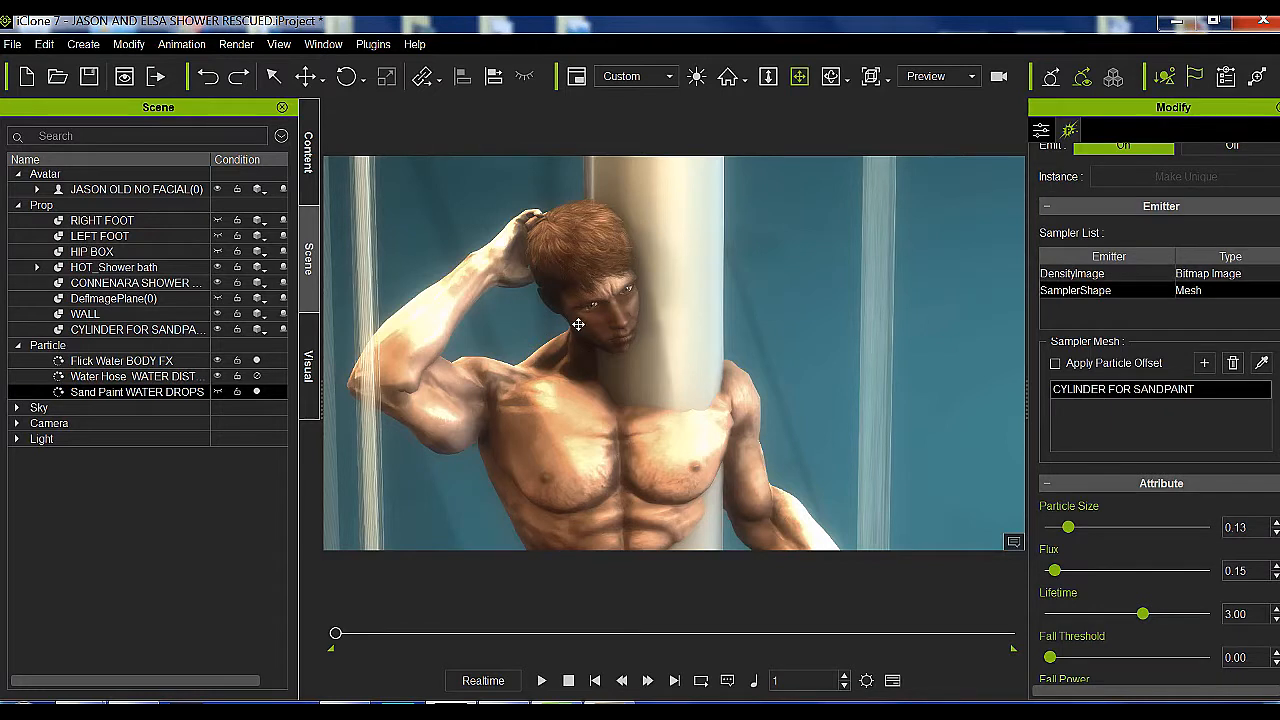
Hide the sandpaint cylinder prop and deactivate the Flick Water BODY FX particle
{"action": "left_click", "coordinate": [218, 328]}
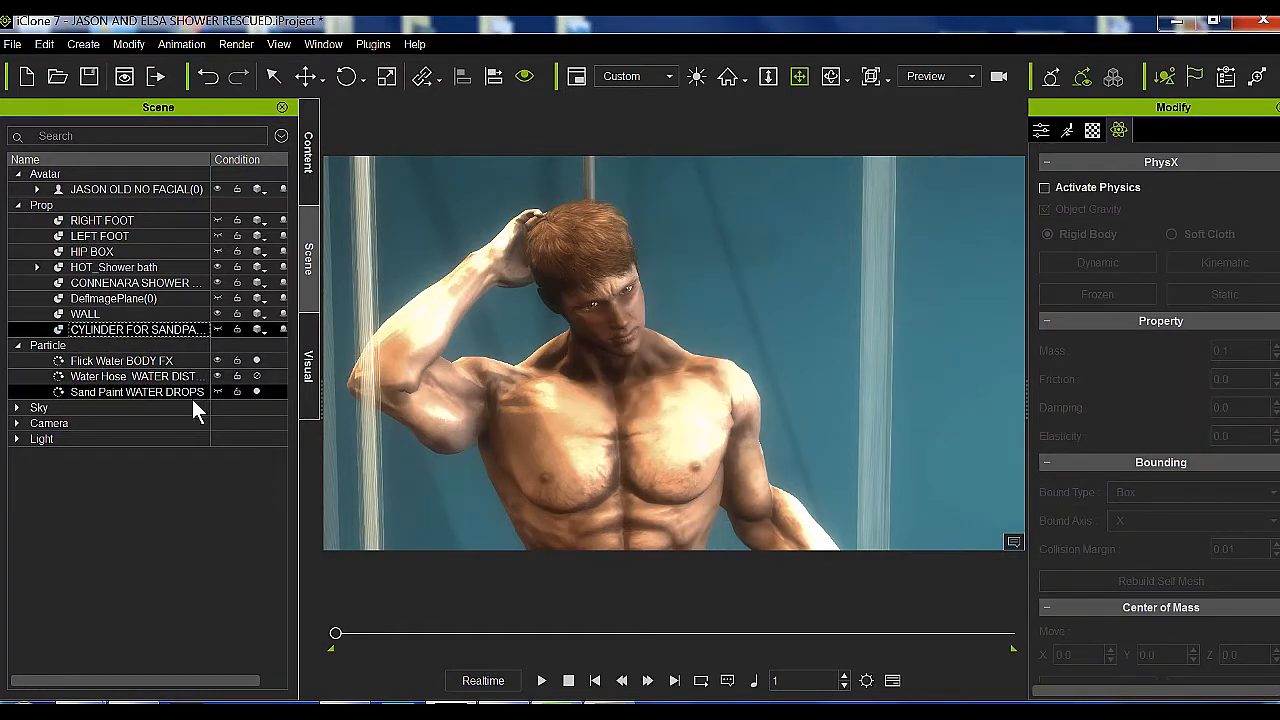
{"action": "left_click", "coordinate": [276, 360]}
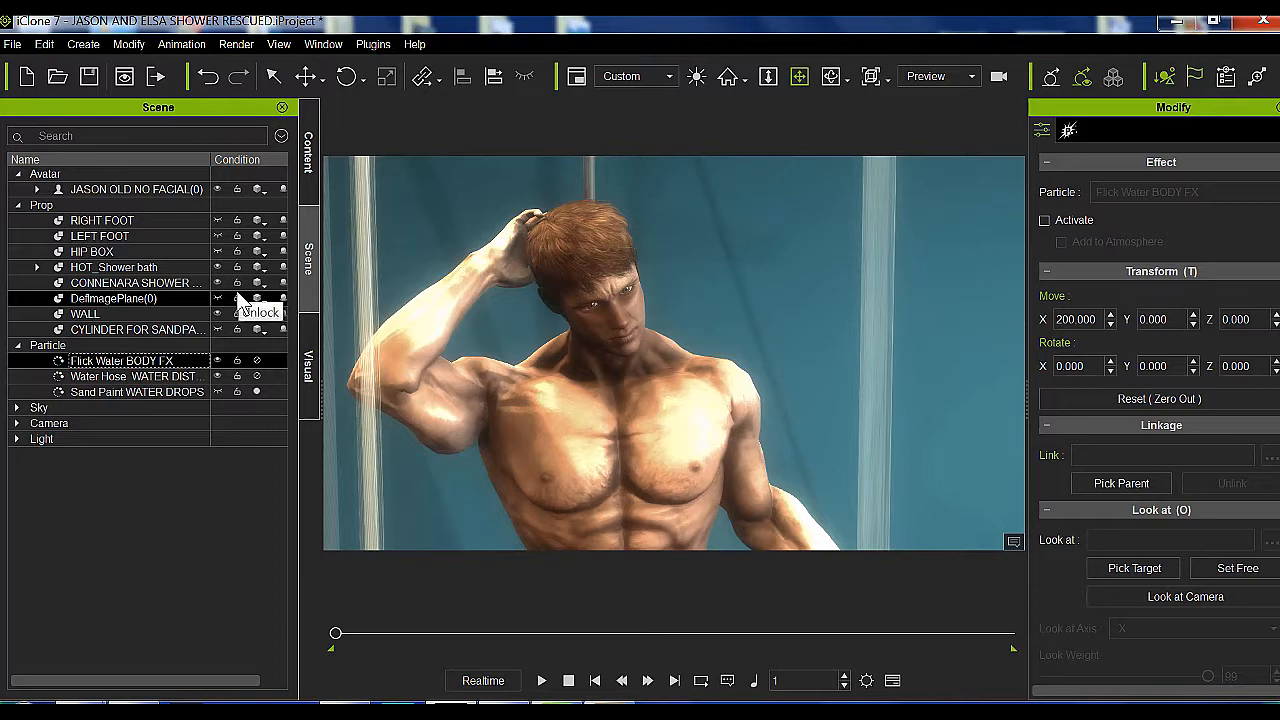
Set the Flux of the Sand Paint WATER DROPS particle to 0.13 and its Particle Size to 0.13
{"action": "left_click", "coordinate": [186, 391]}
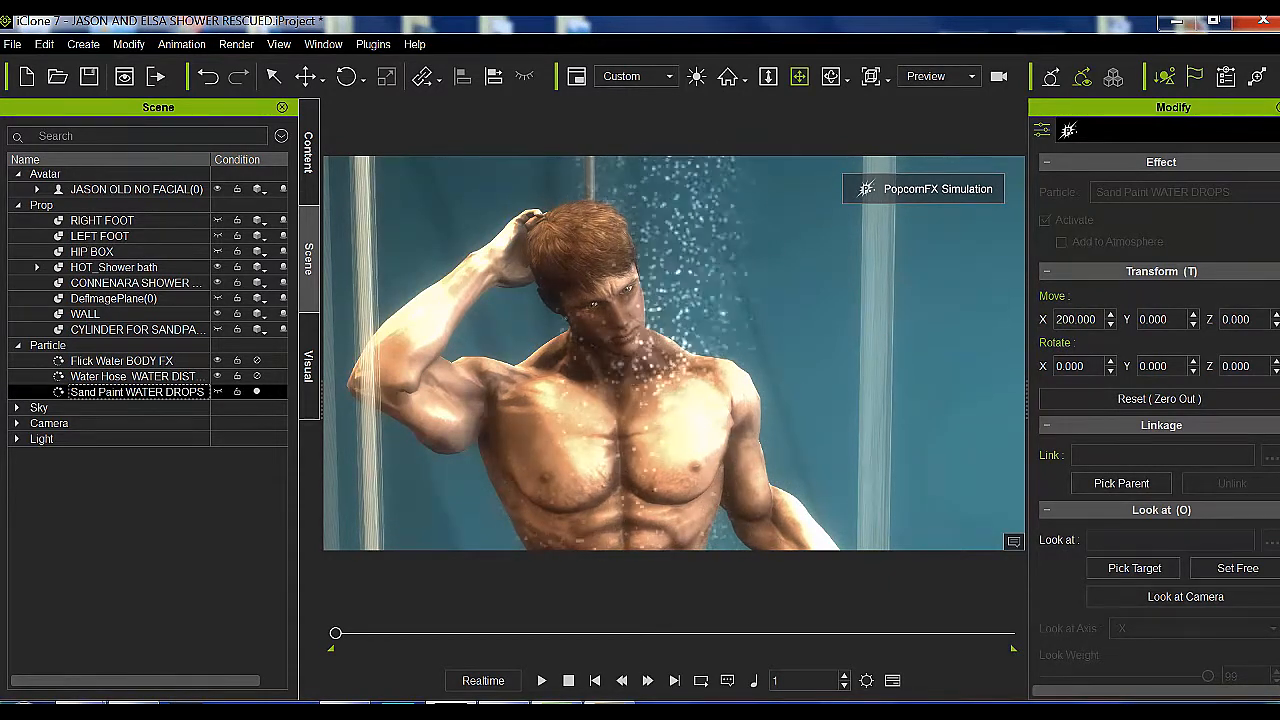
{"action": "left_click", "coordinate": [1069, 131]}
{"action": "scroll", "coordinate": [1160, 410], "scroll_direction": "down", "scroll_amount": 5}
{"action": "mouse_move", "coordinate": [1055, 350]}
{"action": "left_mouse_down"}
{"action": "mouse_move", "coordinate": [1173, 350]}
{"action": "mouse_move", "coordinate": [1055, 358]}
{"action": "left_mouse_up"}
{"action": "mouse_move", "coordinate": [1069, 310]}
{"action": "left_mouse_down"}
{"action": "mouse_move", "coordinate": [1155, 318]}
{"action": "mouse_move", "coordinate": [1069, 312]}
{"action": "left_mouse_up"}
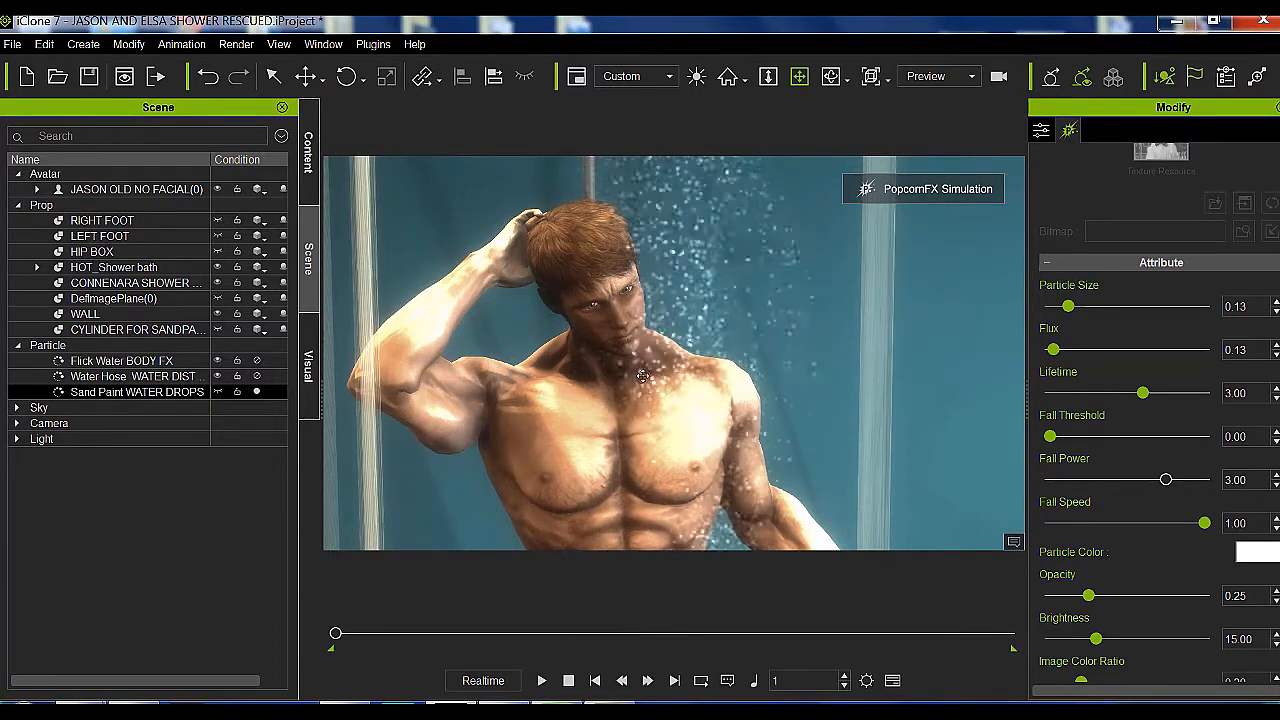
Deactivate the Sand Paint WATER DROPS particle, checking its emitter in the viewport before hiding it again
{"action": "left_click", "coordinate": [256, 392]}
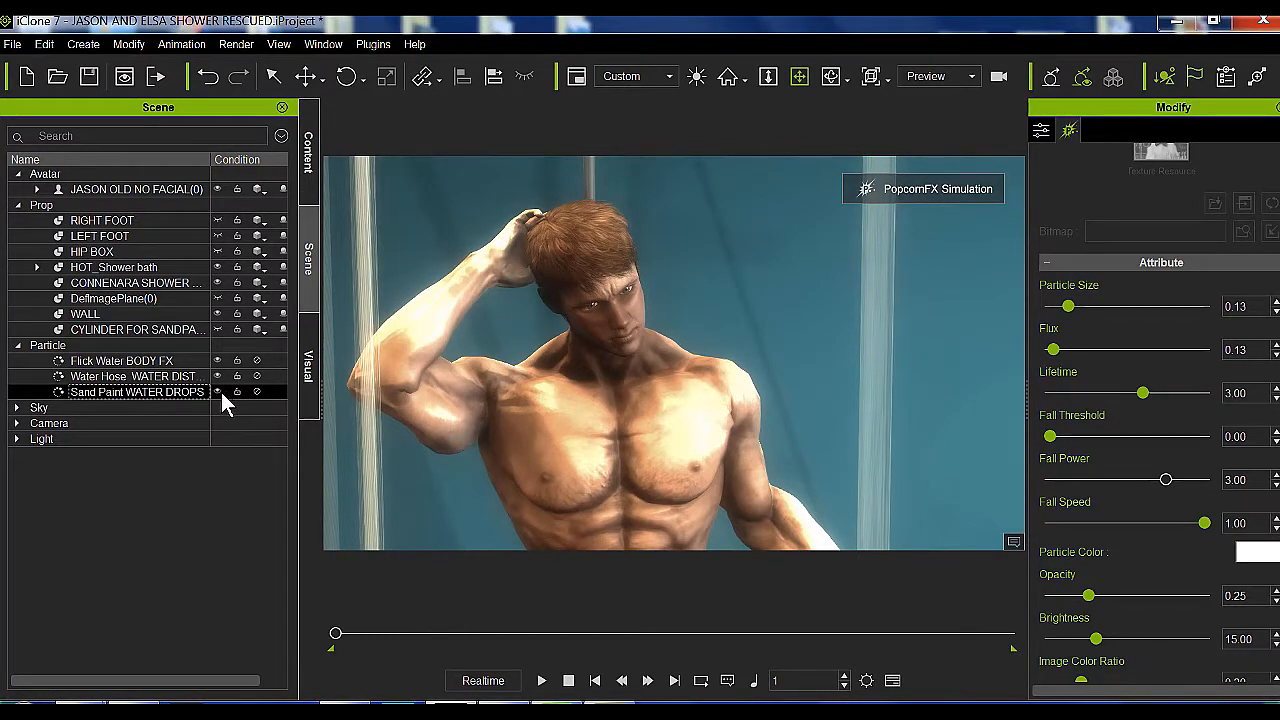
{"action": "double_click", "coordinate": [221, 392]}
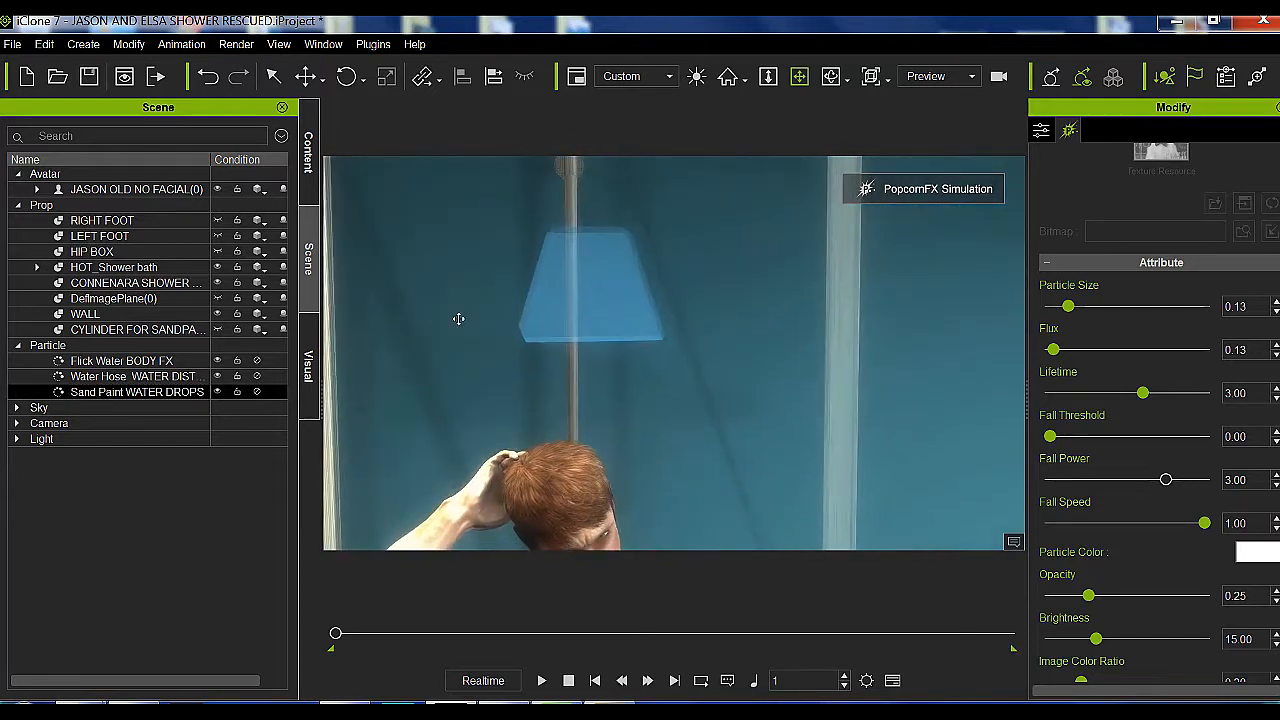
{"action": "left_click_drag", "start_coordinate": [620, 442], "coordinate": [588, 251]}
{"action": "left_click_drag", "start_coordinate": [582, 300], "coordinate": [554, 453]}
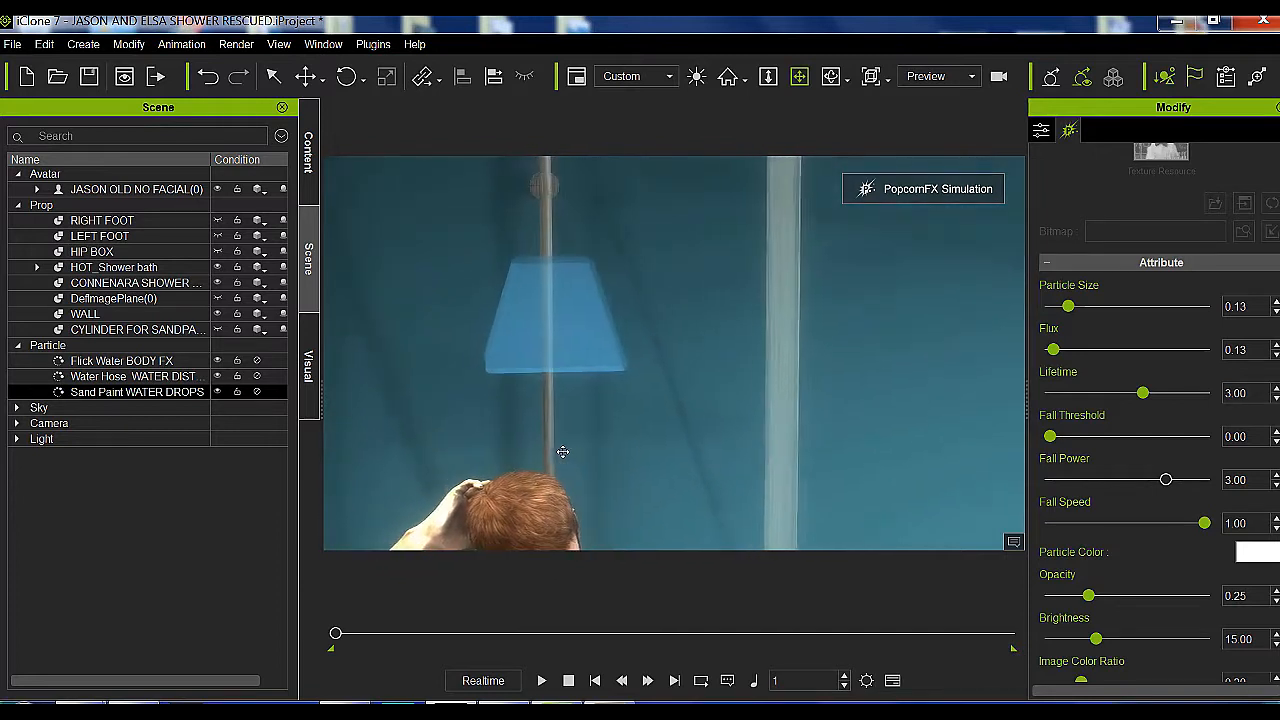
{"action": "left_click_drag", "start_coordinate": [531, 390], "coordinate": [525, 305]}
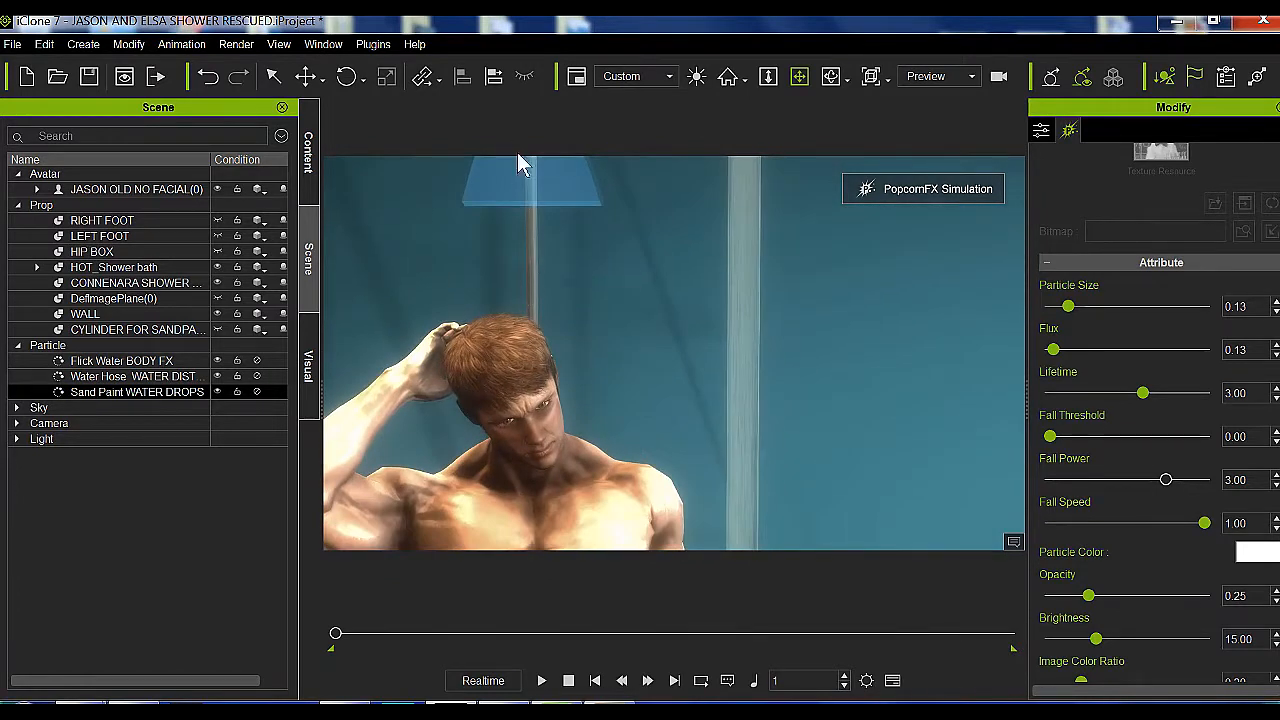
{"action": "left_click", "coordinate": [217, 390]}
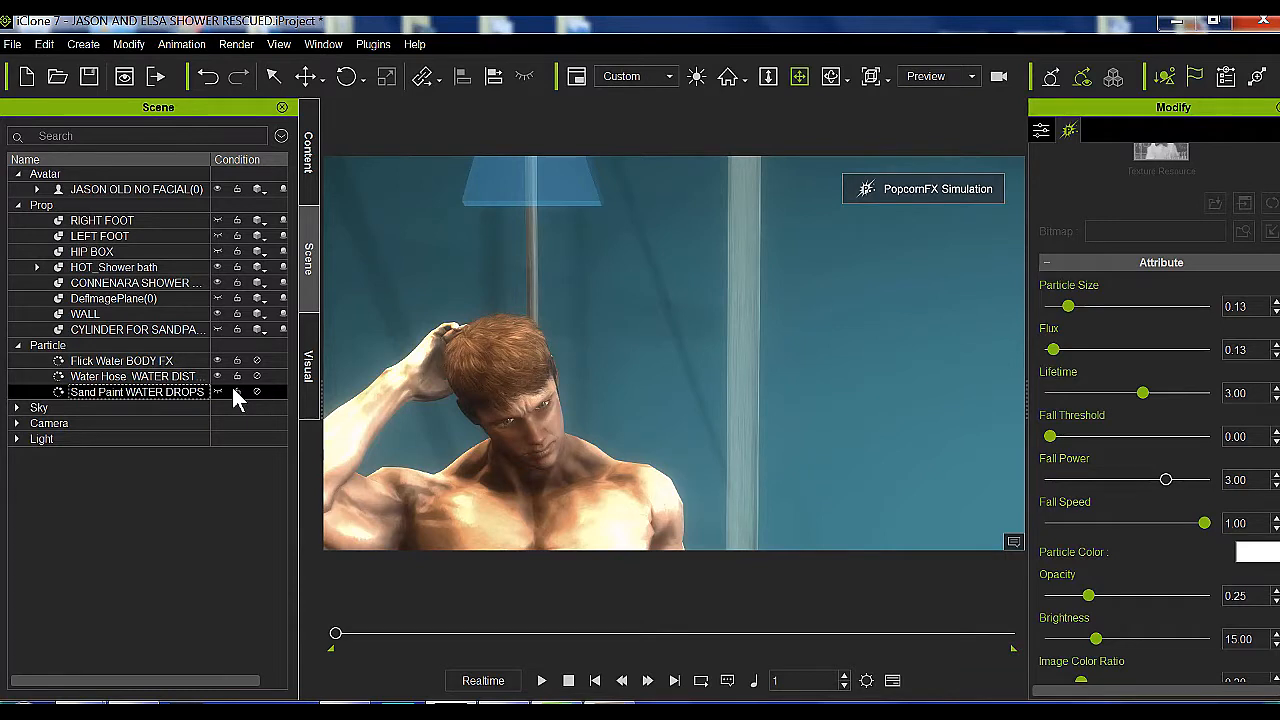
Hide the Water Hose particle's emitter and activate the effect to preview the falling water over the avatar
{"action": "left_click", "coordinate": [218, 377]}
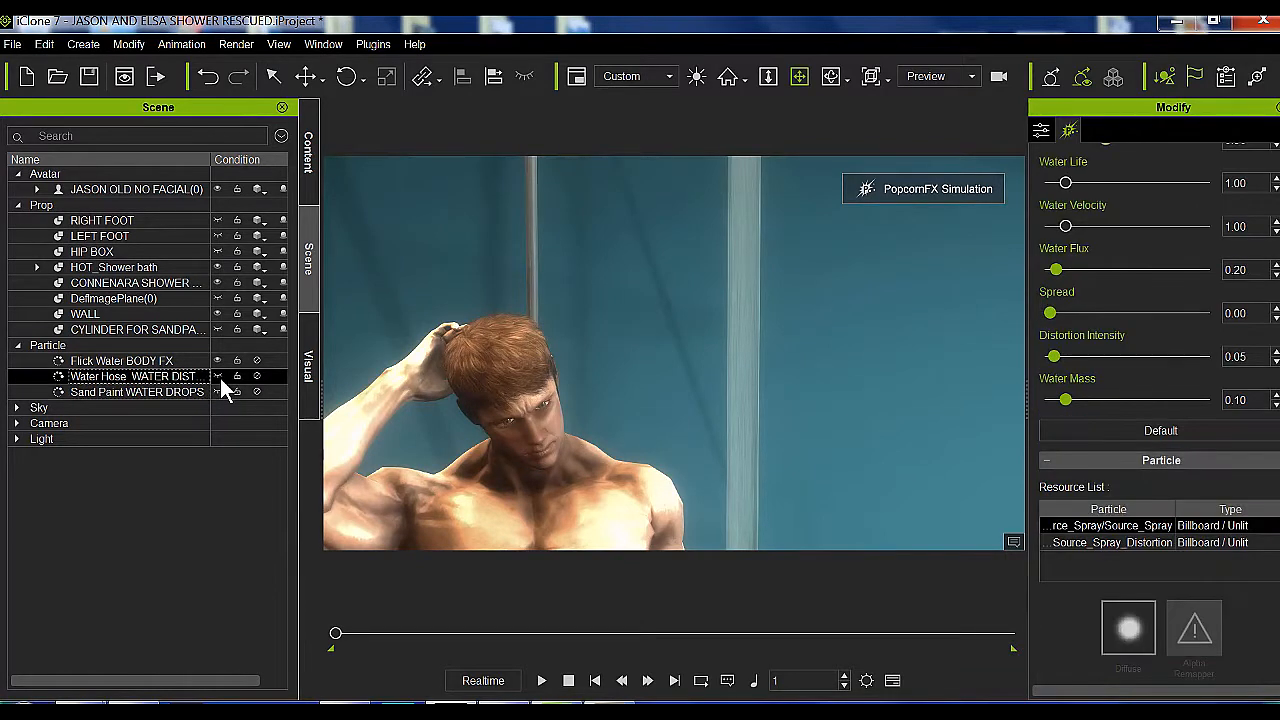
{"action": "left_click_drag", "start_coordinate": [536, 350], "coordinate": [574, 291]}
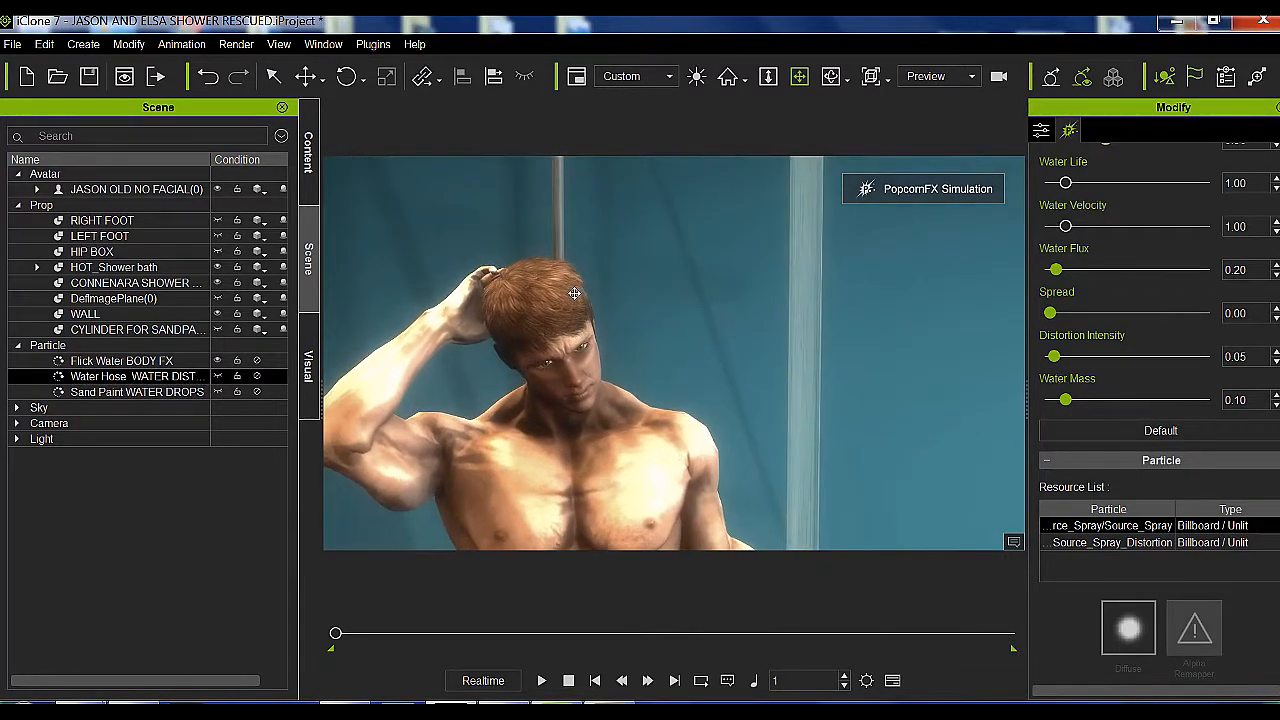
{"action": "left_click", "coordinate": [257, 375]}
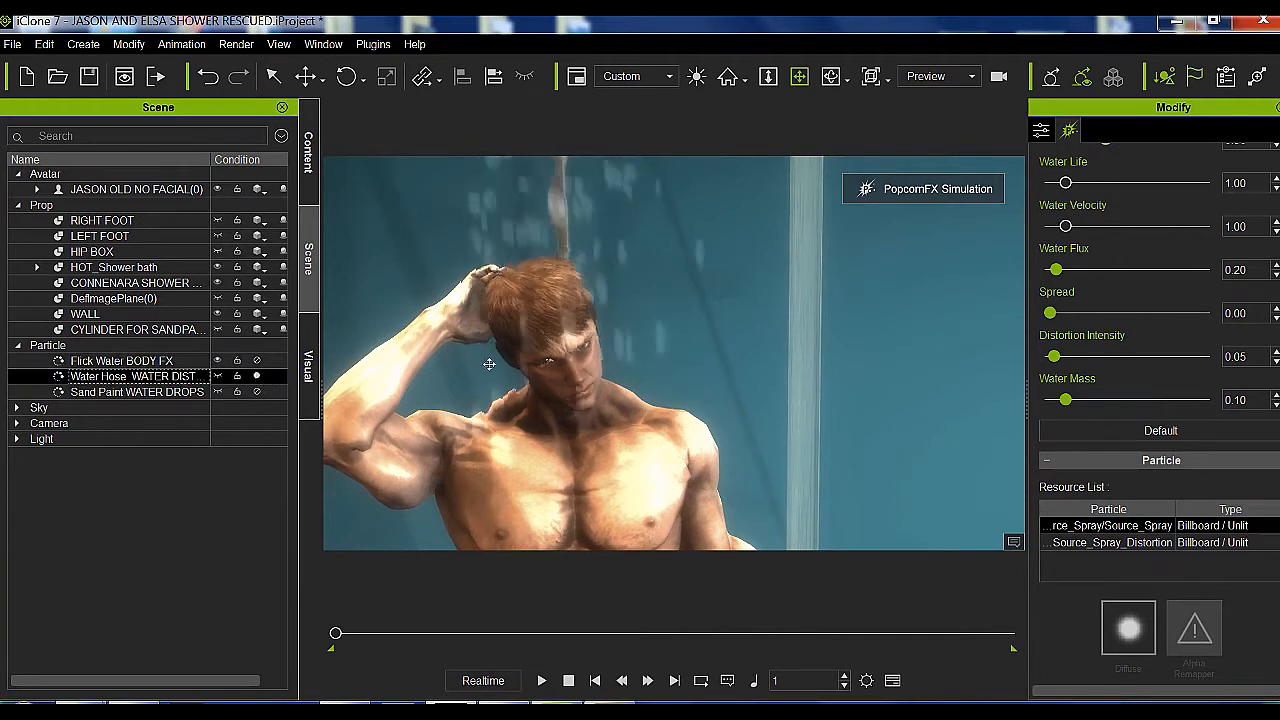
{"action": "left_click_drag", "start_coordinate": [532, 435], "coordinate": [529, 403]}
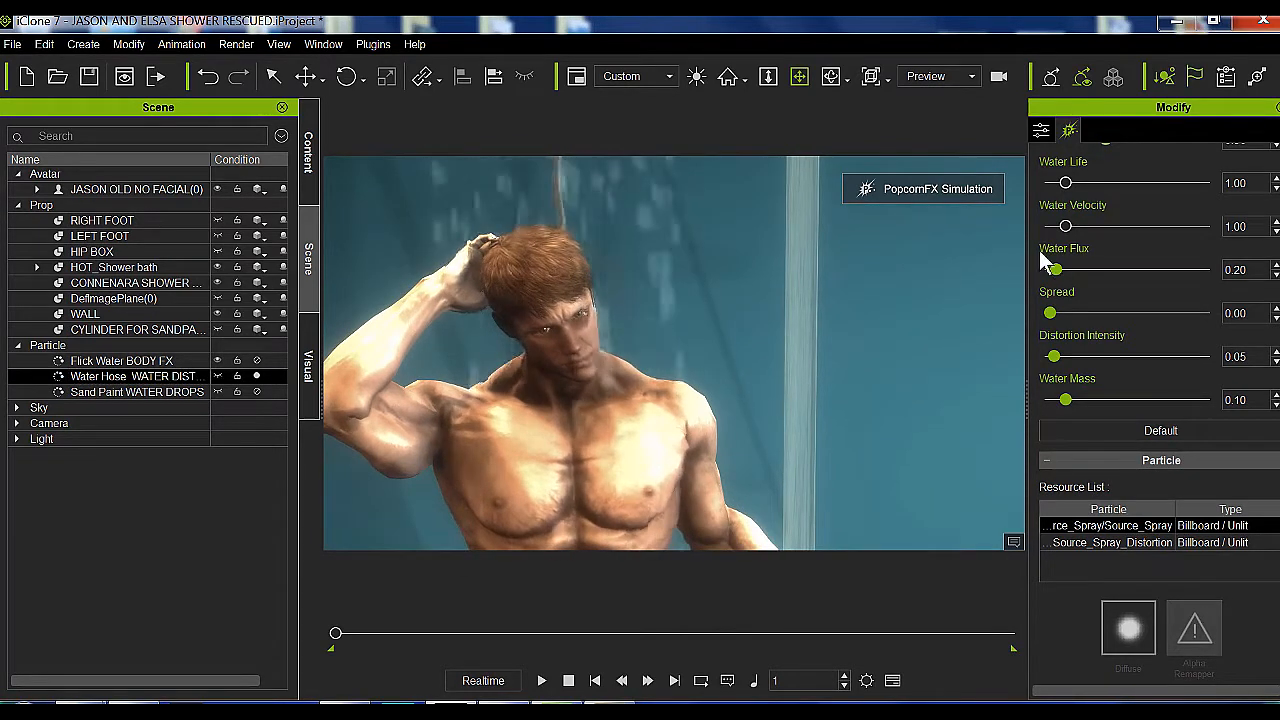
Inspect the Water Hose effect around the avatar's head and shoulders, and deactivate the particle
{"action": "left_click_drag", "start_coordinate": [658, 292], "coordinate": [664, 328]}
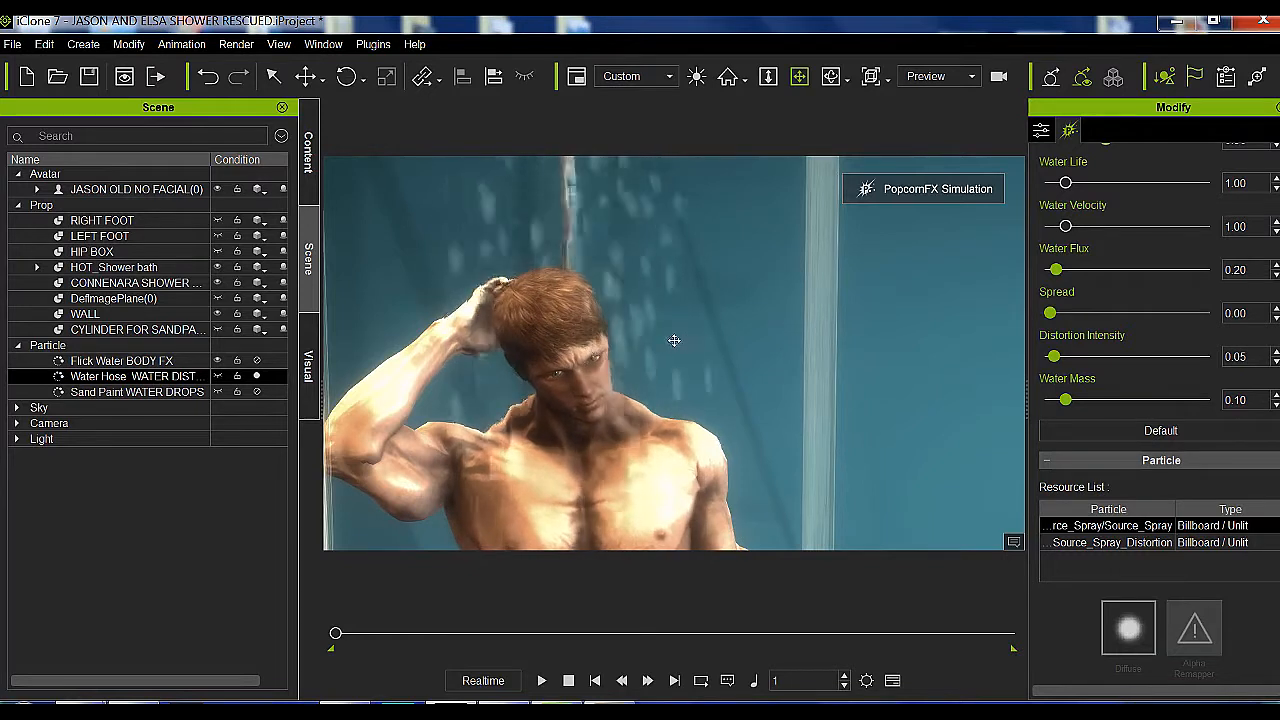
{"action": "left_click_drag", "start_coordinate": [581, 390], "coordinate": [636, 367]}
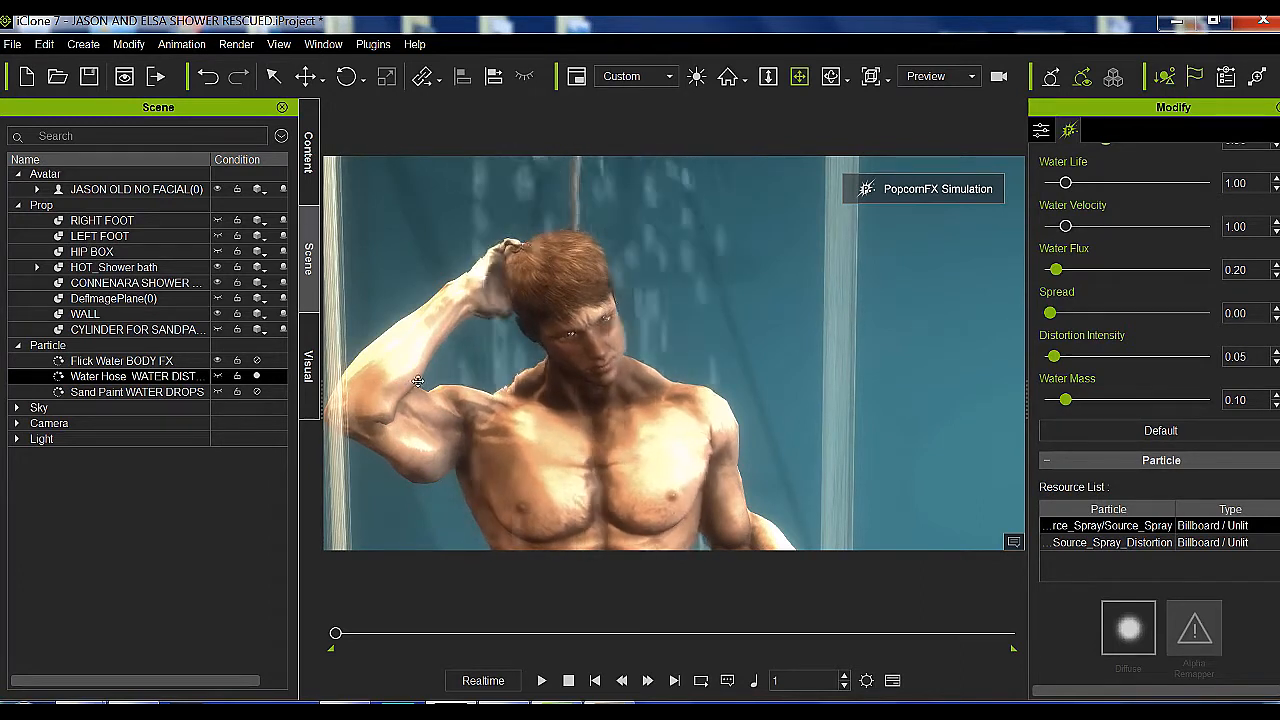
{"action": "left_click", "coordinate": [256, 378]}
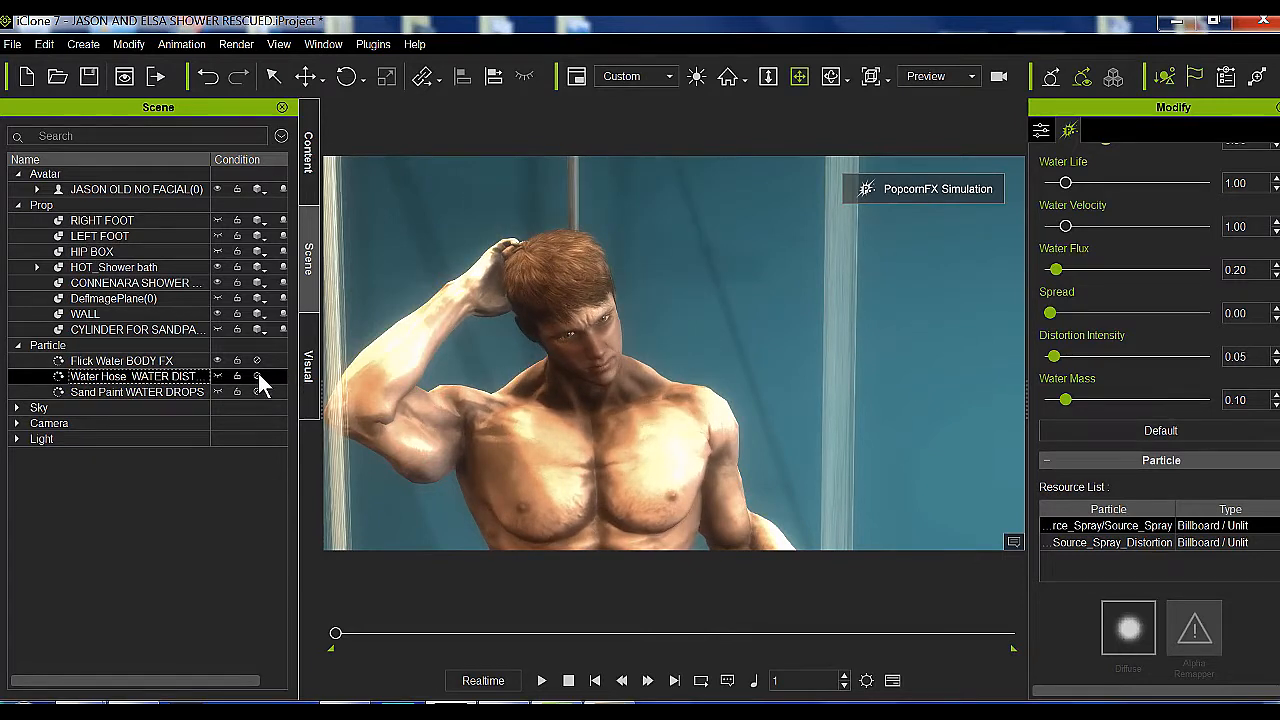
Activate the Flick Water BODY FX particle and preview the water splashing off the avatar's head, shoulders and torso
{"action": "left_click", "coordinate": [256, 361]}
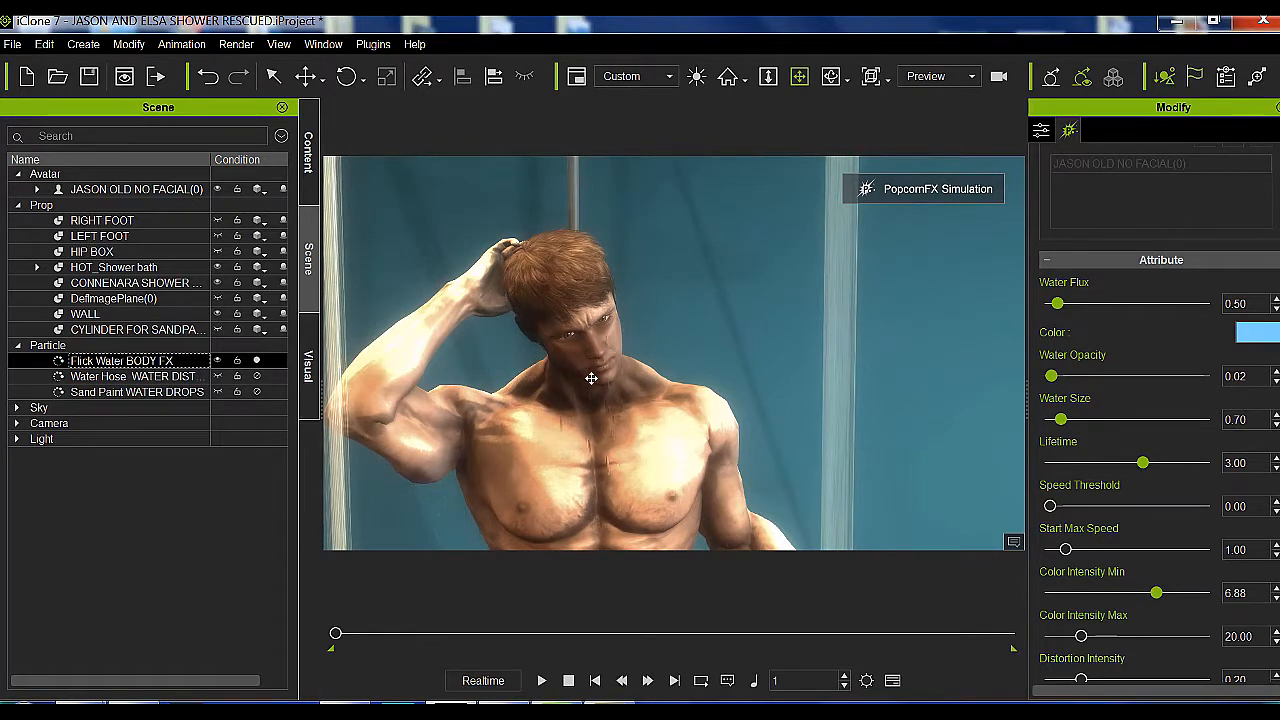
{"action": "scroll", "coordinate": [584, 418], "scroll_direction": "up", "scroll_amount": 3}
{"action": "left_click_drag", "start_coordinate": [584, 419], "coordinate": [609, 337]}
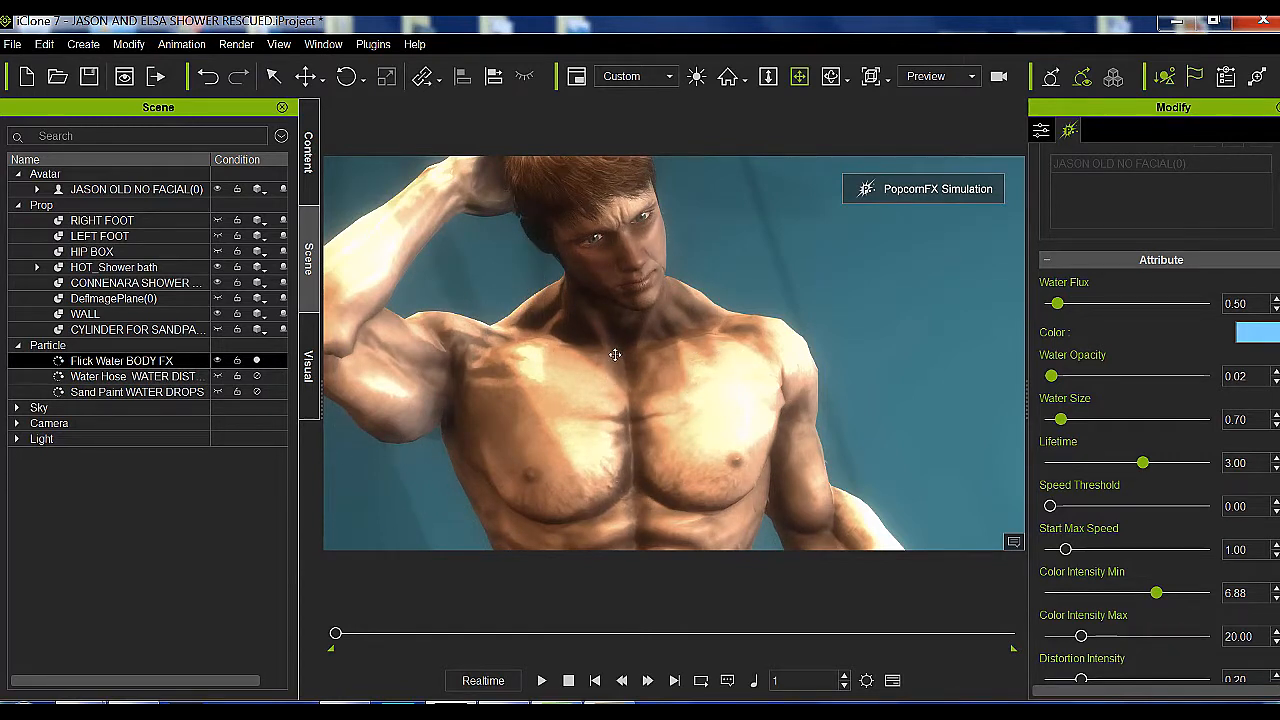
{"action": "scroll", "coordinate": [615, 355], "scroll_direction": "down", "scroll_amount": 3}
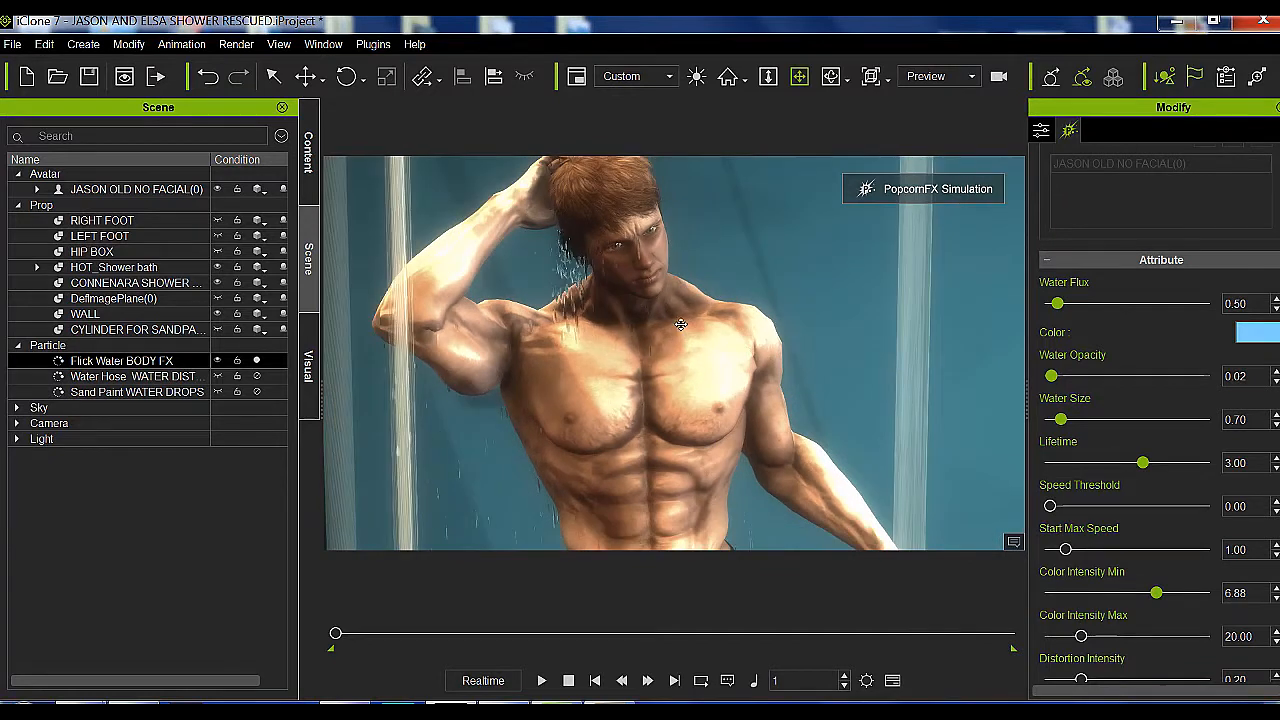
{"action": "left_click_drag", "start_coordinate": [546, 310], "coordinate": [553, 324]}
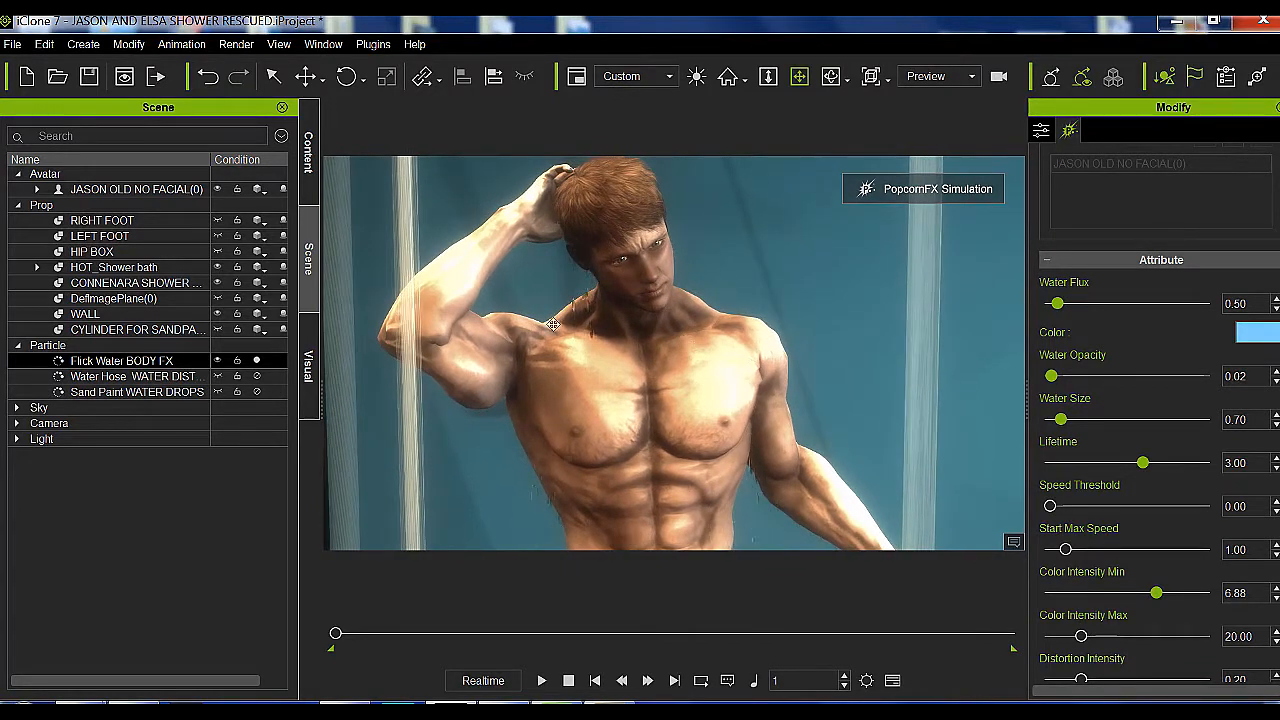
Activate the Water Hose and Sand Paint WATER DROPS particles to preview all three water effects together on the avatar
{"action": "left_click", "coordinate": [223, 378], "text": "ctrl"}
{"action": "left_click", "coordinate": [258, 390], "text": "shift"}
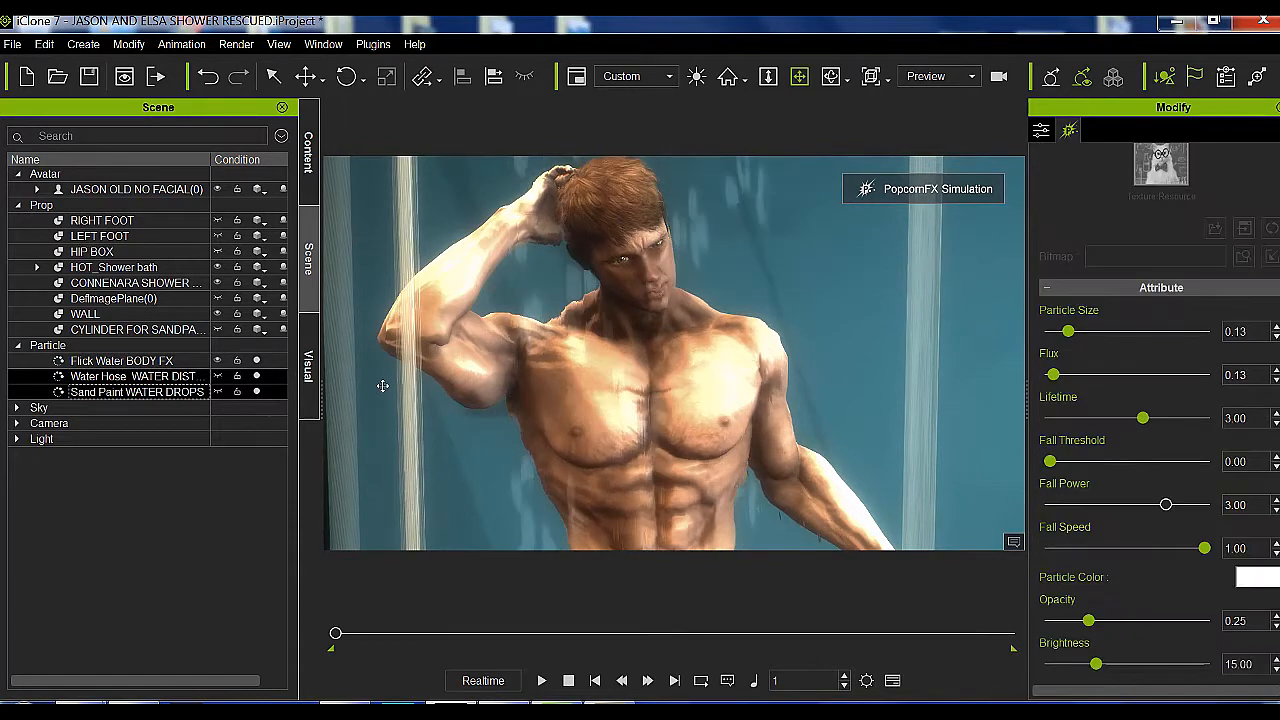
{"action": "left_click_drag", "start_coordinate": [601, 412], "coordinate": [620, 402]}
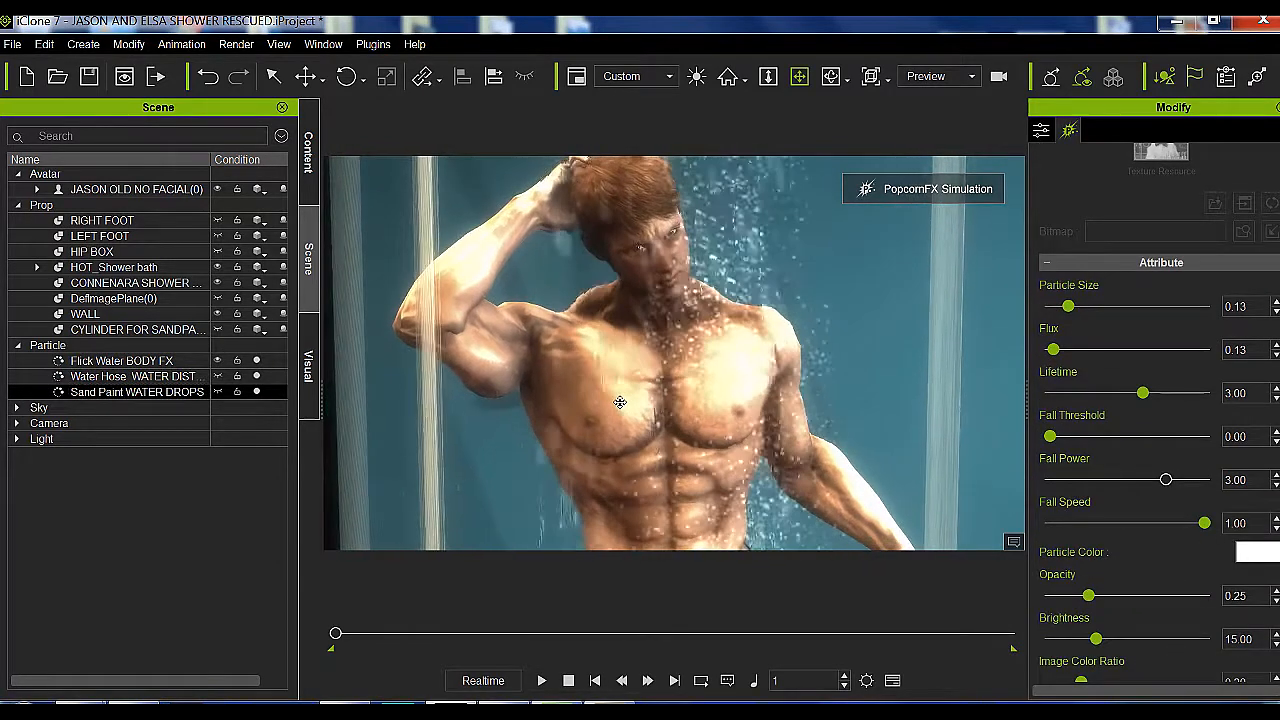
{"action": "scroll", "coordinate": [620, 402], "scroll_direction": "down", "scroll_amount": 2}
{"action": "scroll", "coordinate": [626, 403], "scroll_direction": "down", "scroll_amount": 2}
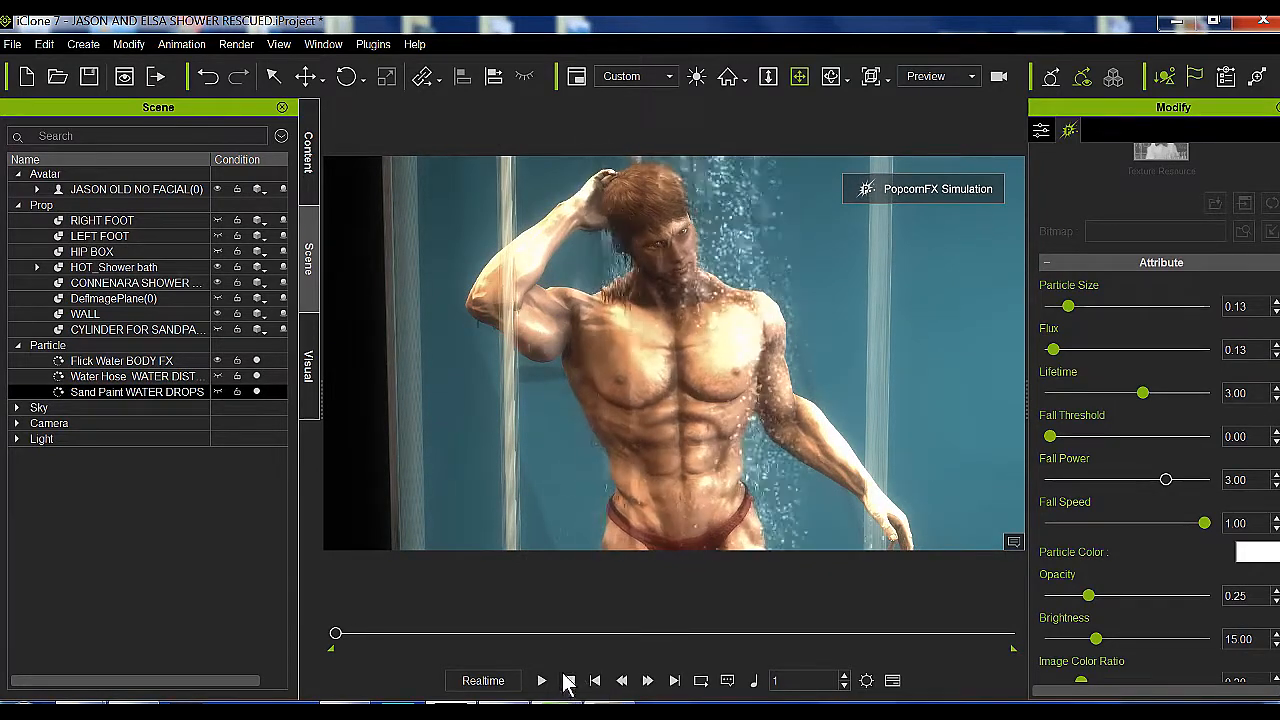
Stop the particle simulation, switch the view to JSON CAM and play the animation with the combined shower effect
{"action": "left_click", "coordinate": [568, 681]}
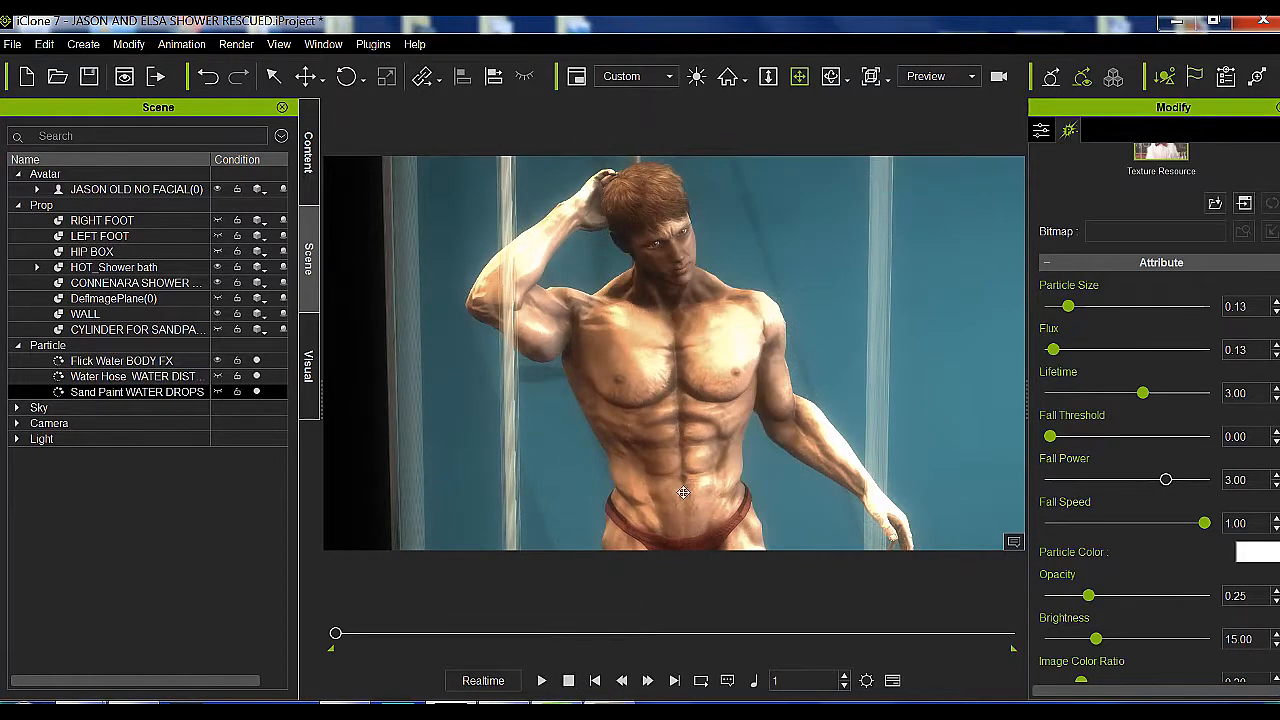
{"action": "left_click", "coordinate": [973, 80]}
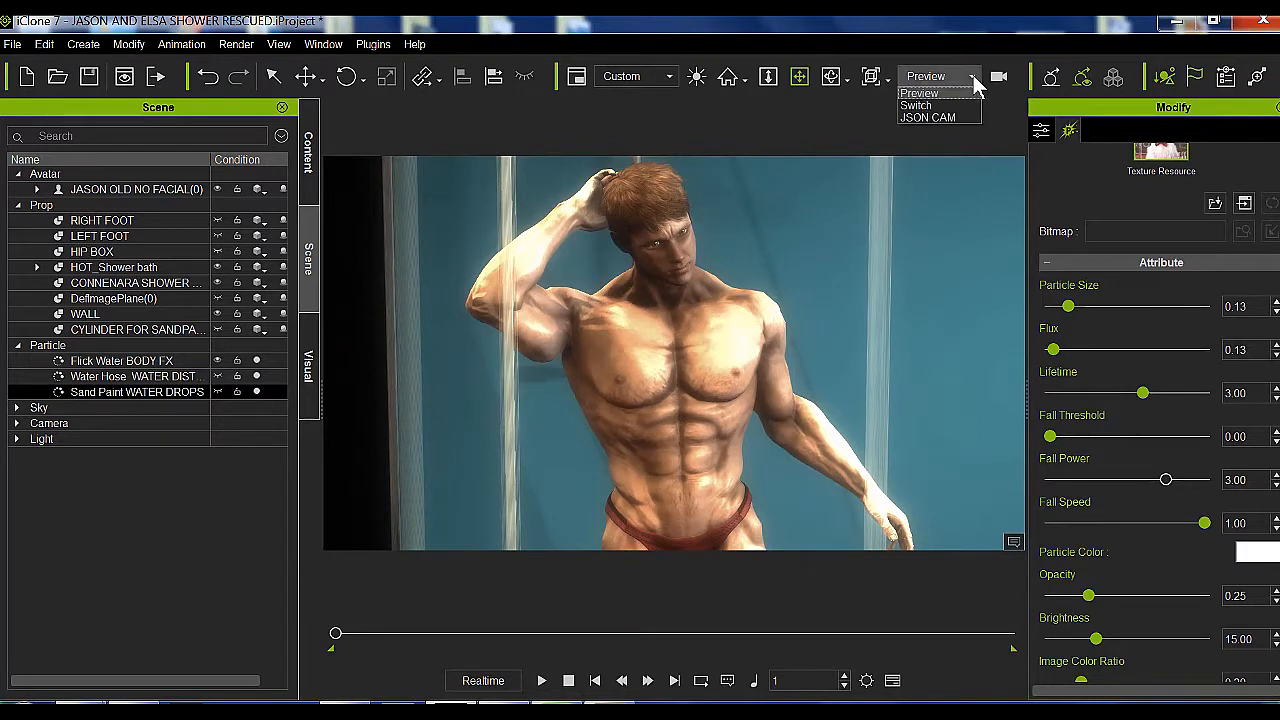
{"action": "left_click", "coordinate": [940, 117]}
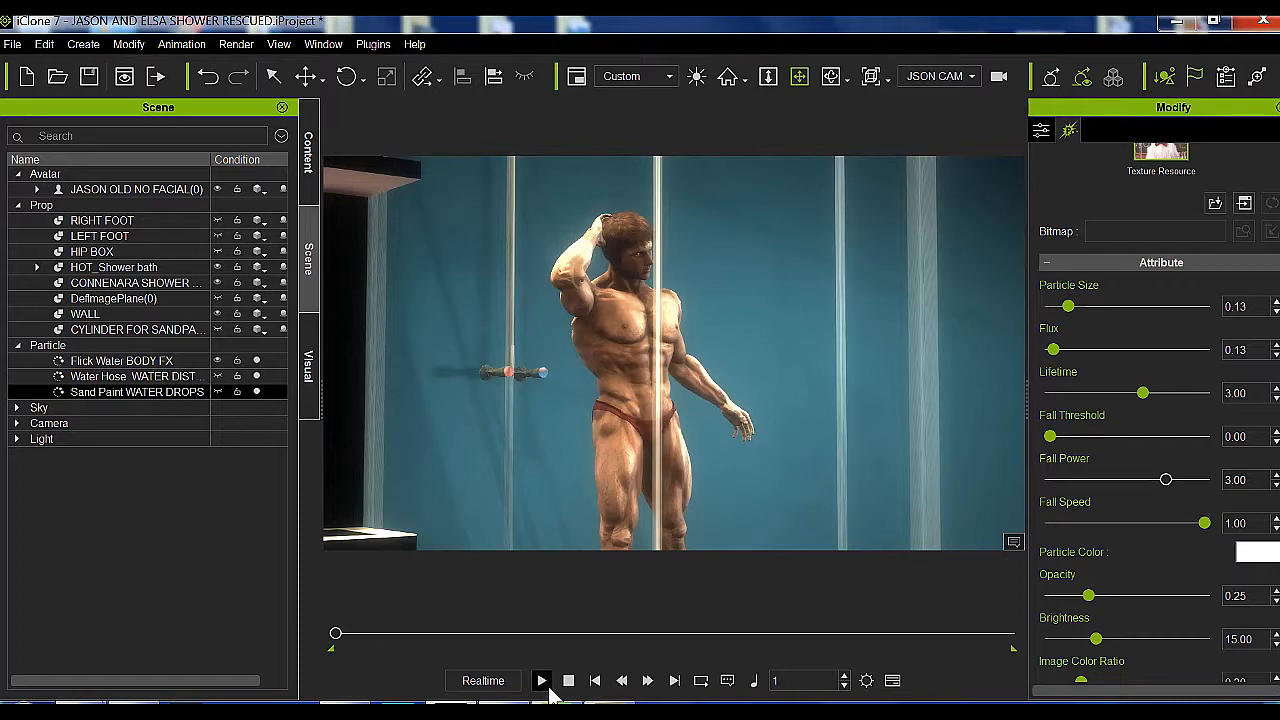
{"action": "left_click", "coordinate": [541, 680]}
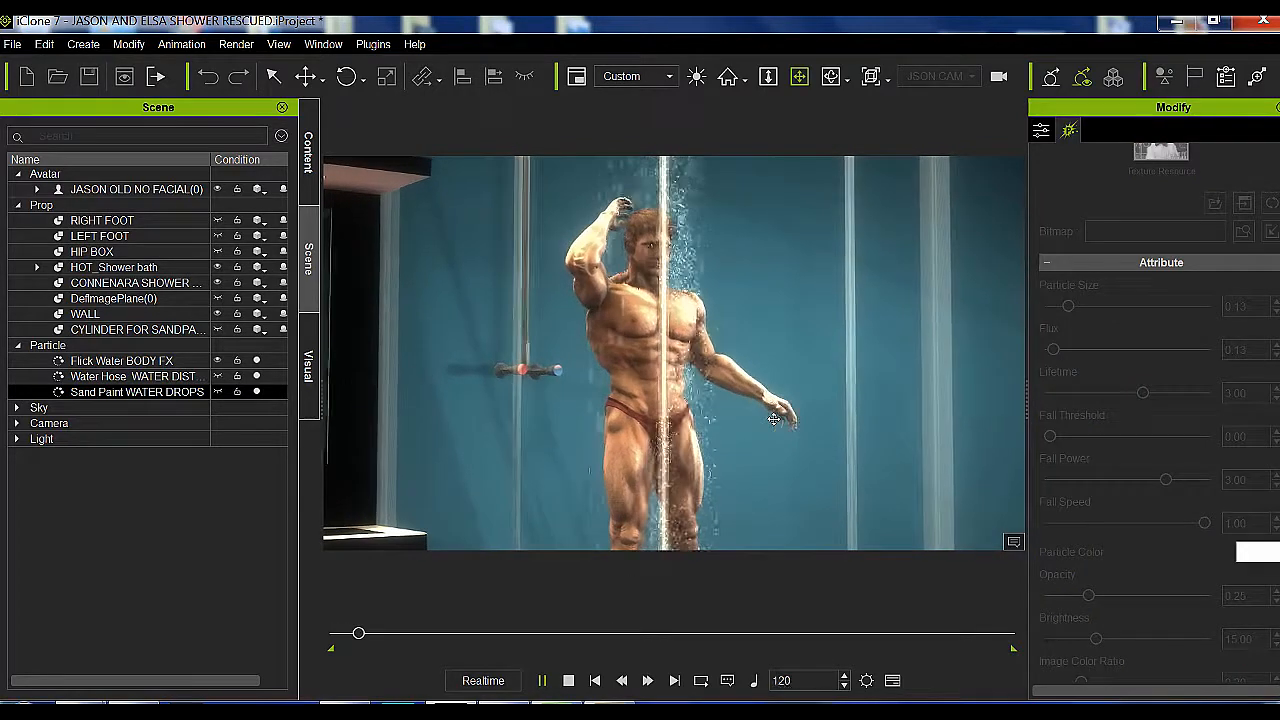